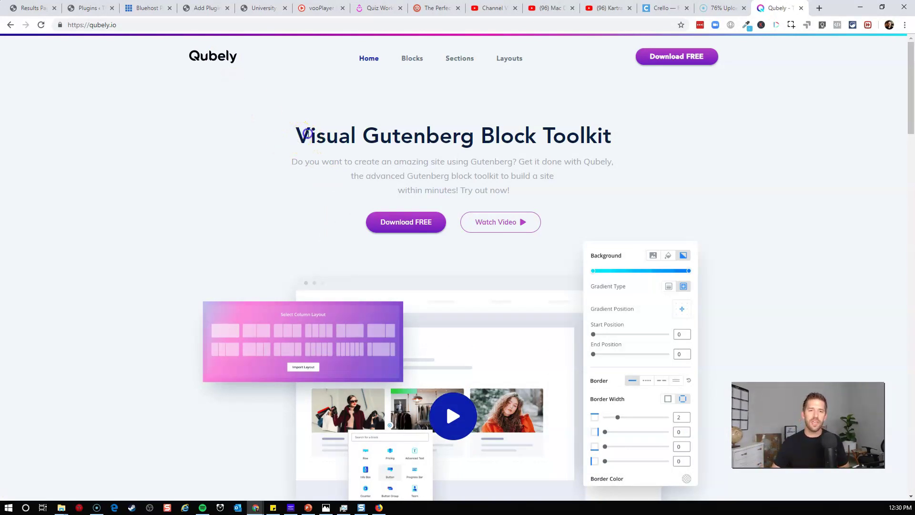
# Read through the Qubely 'Visual Gutenberg Block Toolkit' plugin page.
pyautogui.moveTo(301, 135); pyautogui.dragTo(667, 142)
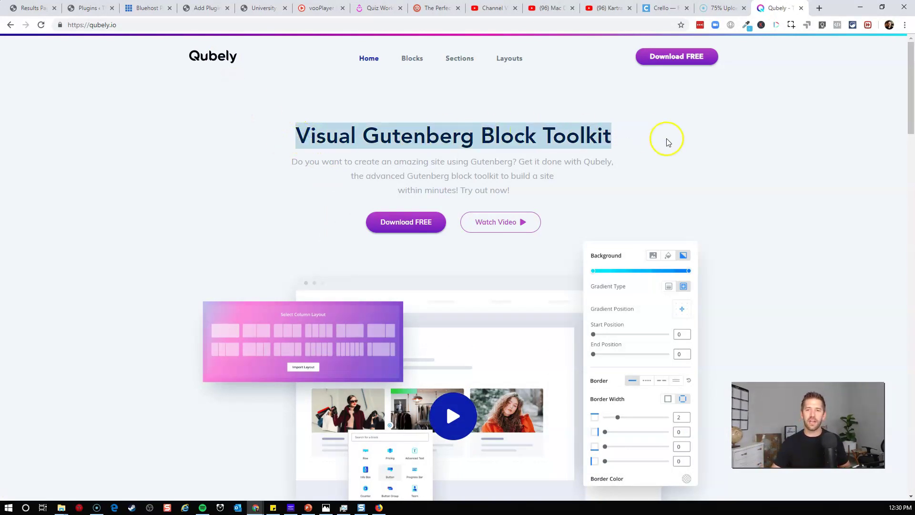
pyautogui.click(668, 141)
pyautogui.scroll(-3, 731, 168)
pyautogui.scroll(1, 725, 223)
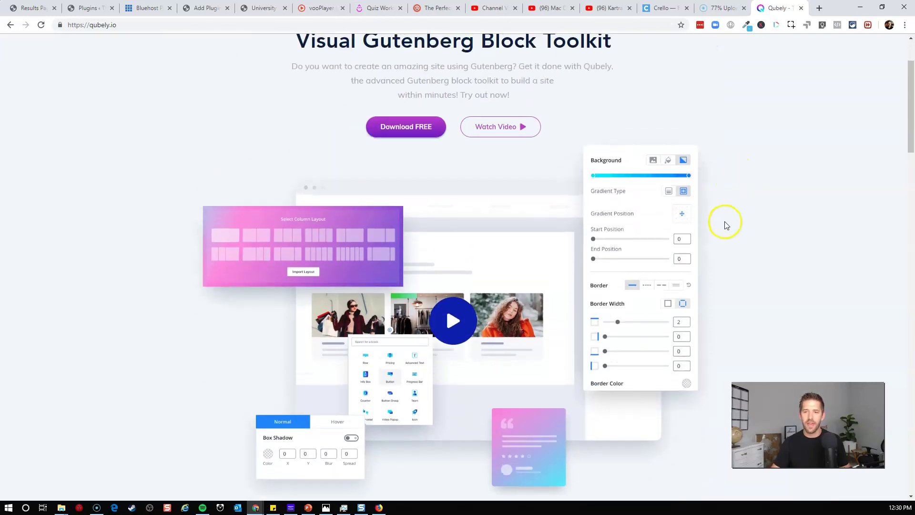
pyautogui.scroll(-3, 725, 224)
pyautogui.scroll(-4, 725, 224)
pyautogui.scroll(-1, 495, 261)
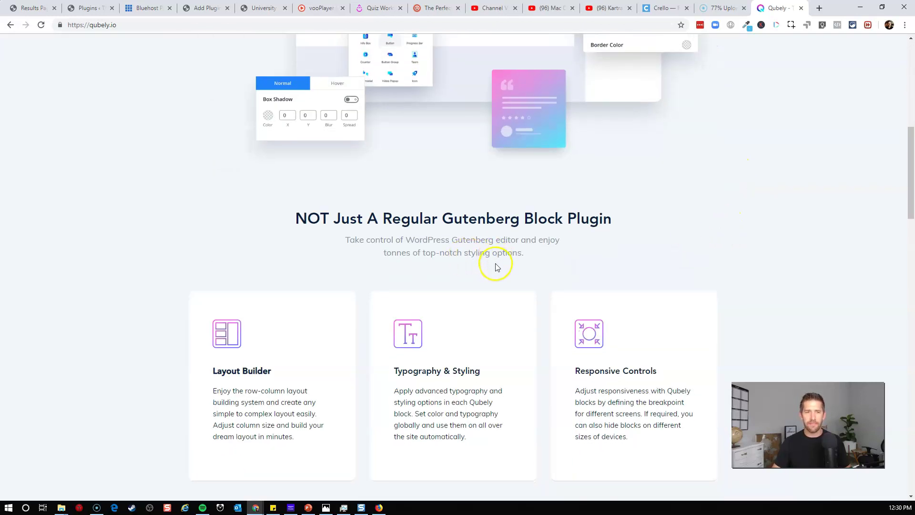
pyautogui.scroll(-4, 479, 289)
pyautogui.scroll(-11, 481, 291)
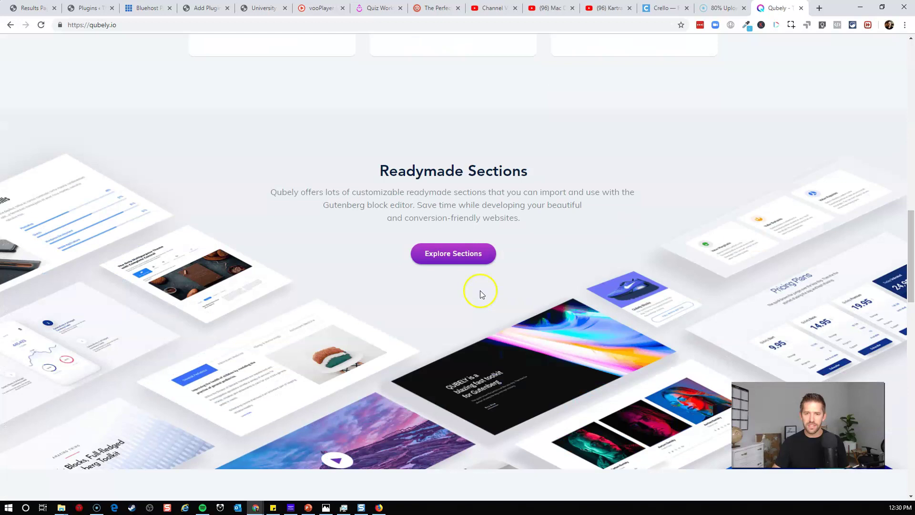
pyautogui.scroll(-5, 665, 296)
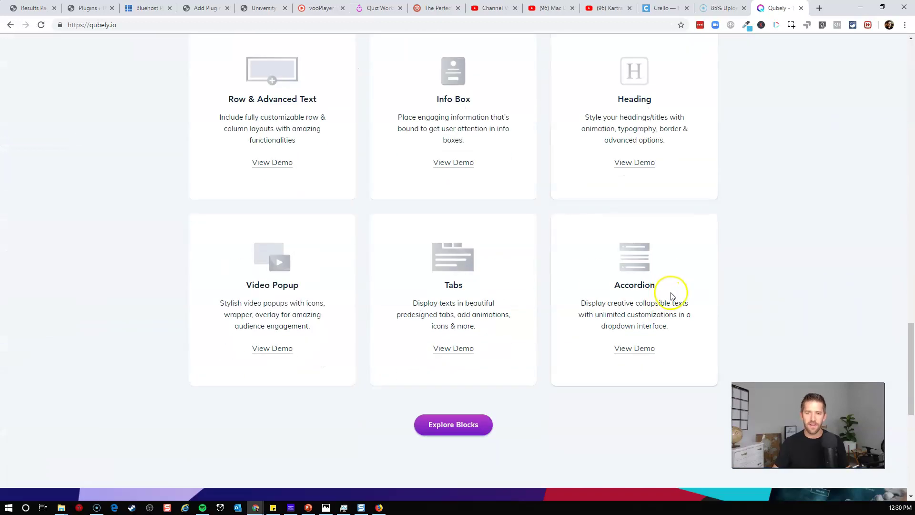
pyautogui.scroll(-3, 529, 302)
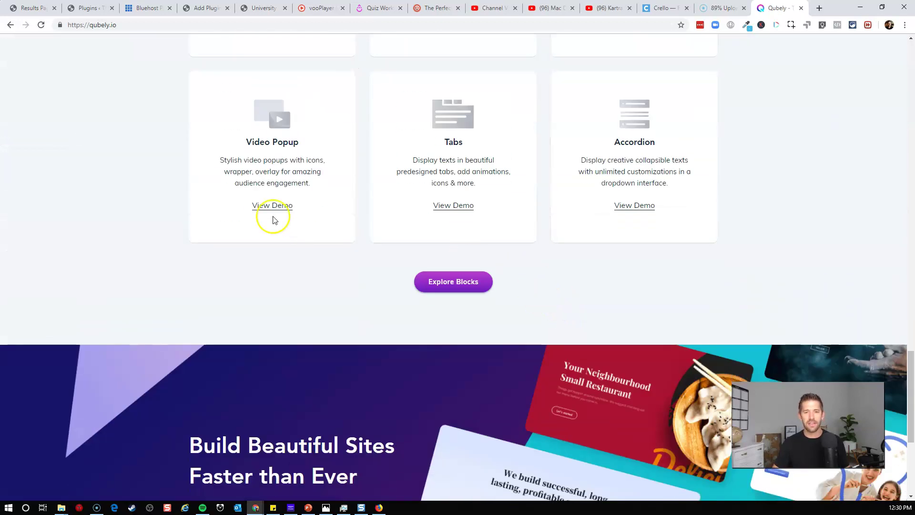
pyautogui.scroll(-5, 542, 179)
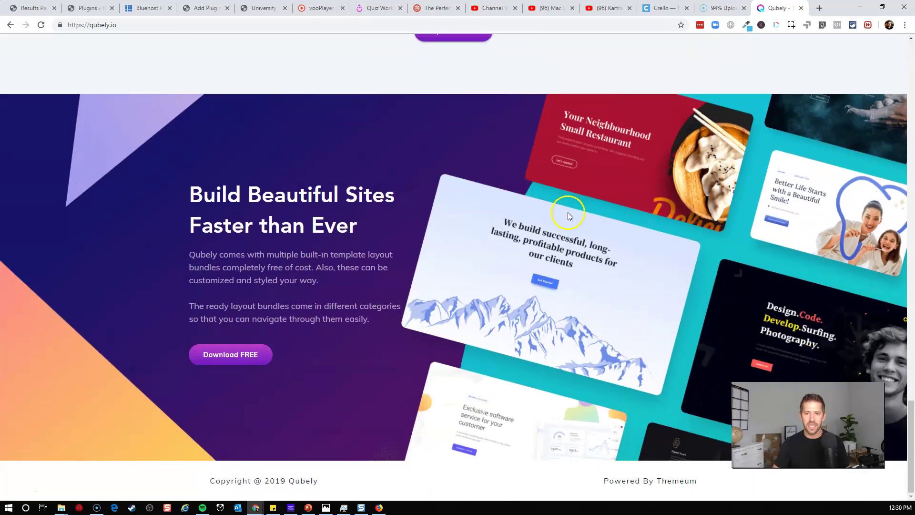
pyautogui.scroll(5, 567, 281)
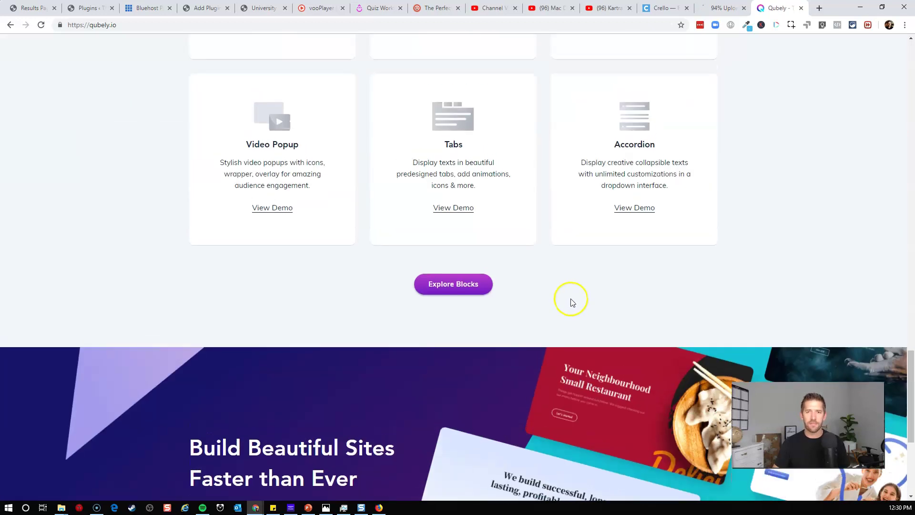
pyautogui.scroll(20, 570, 302)
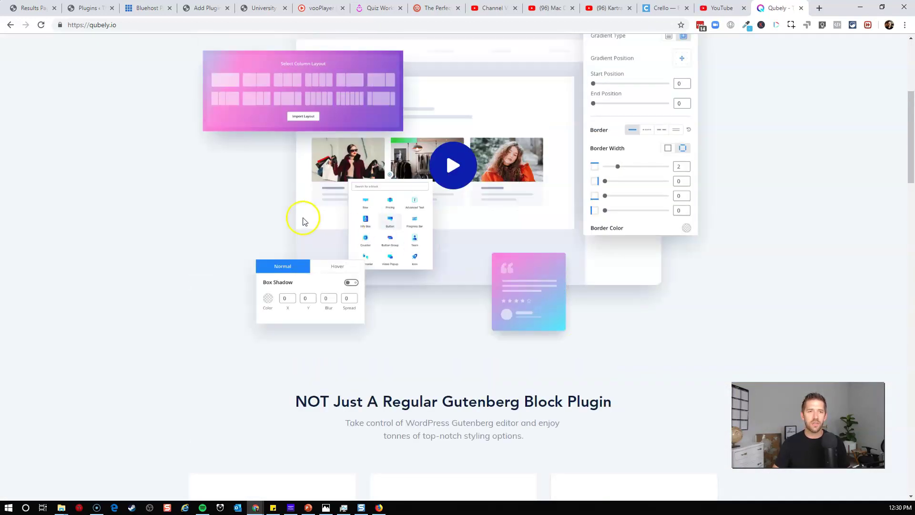
# Install and activate Qubely from the plugin search results.
pyautogui.click(88, 8)
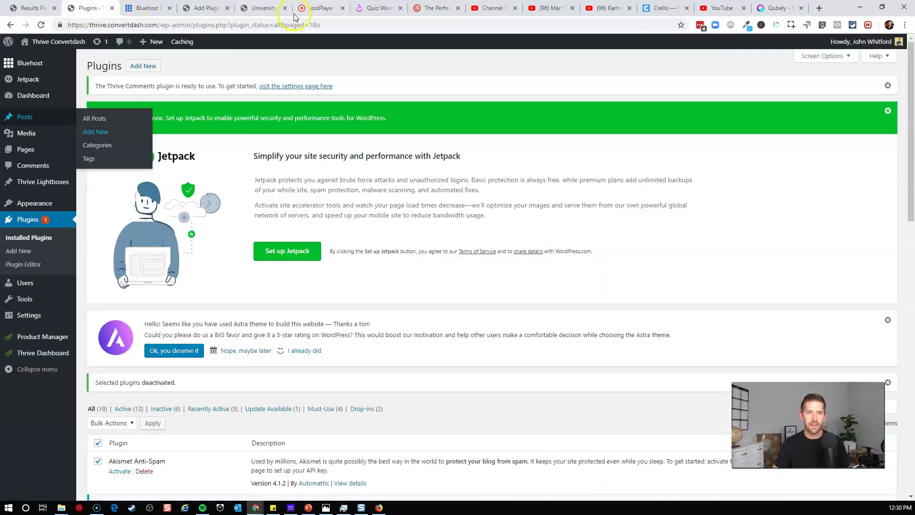
pyautogui.click(205, 8)
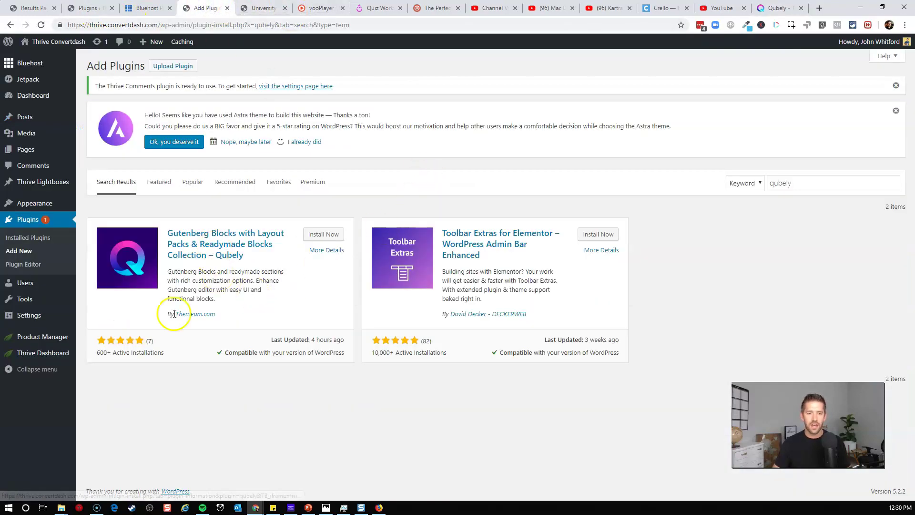
pyautogui.moveTo(99, 355); pyautogui.dragTo(135, 353)
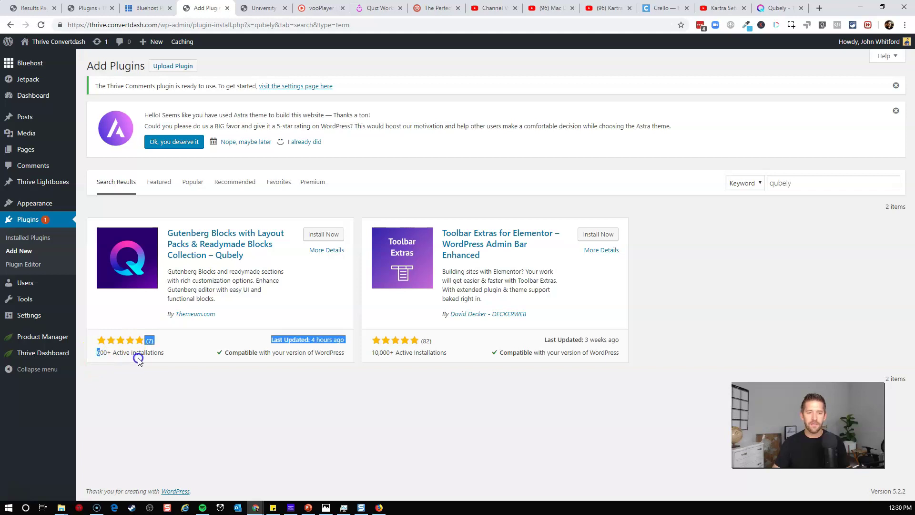
pyautogui.click(148, 358)
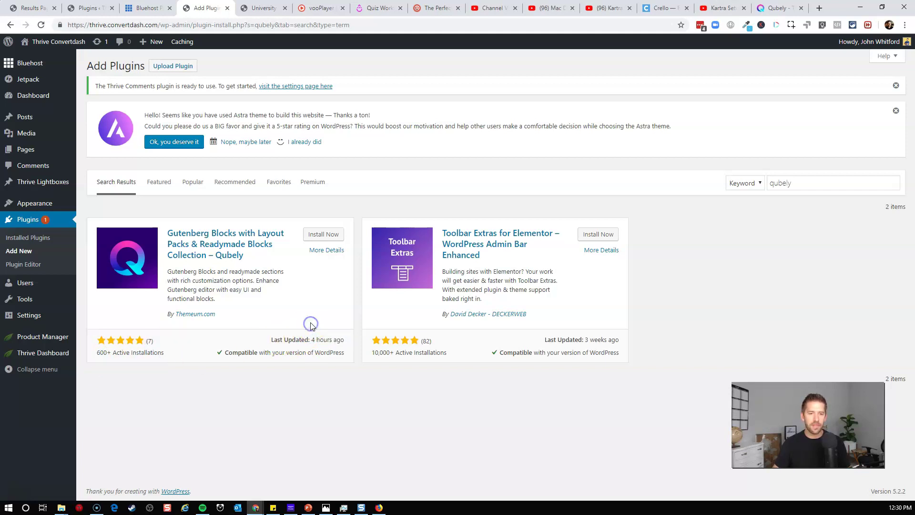
pyautogui.click(330, 235)
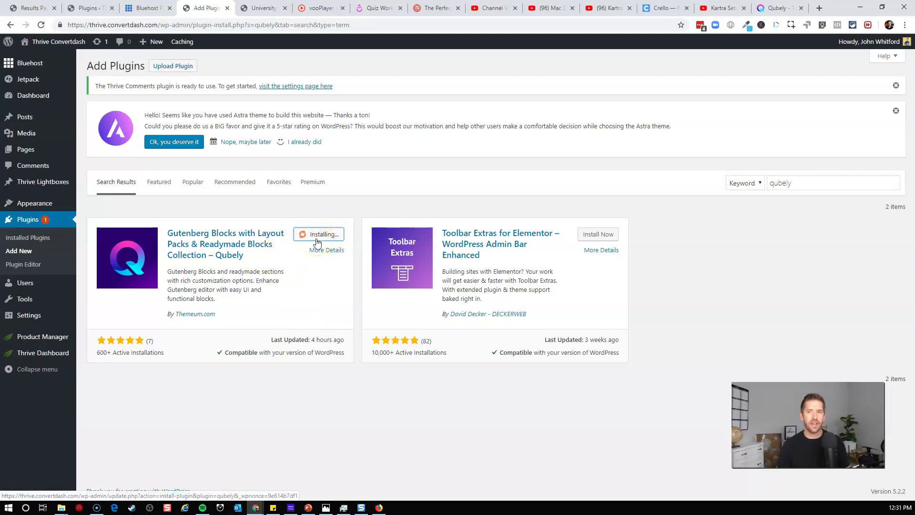
pyautogui.click(321, 239)
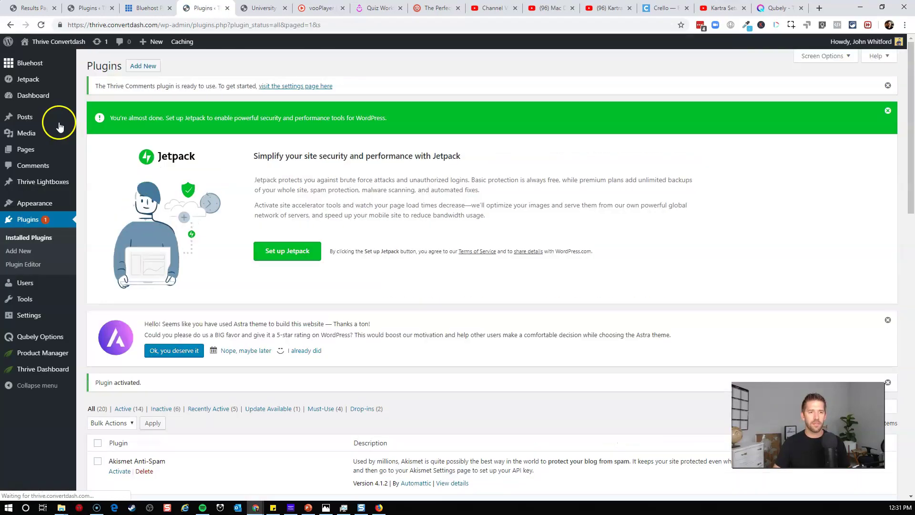
# Start a new post titled 'Import layout? What's this?' and move into its empty body.
pyautogui.click(90, 122)
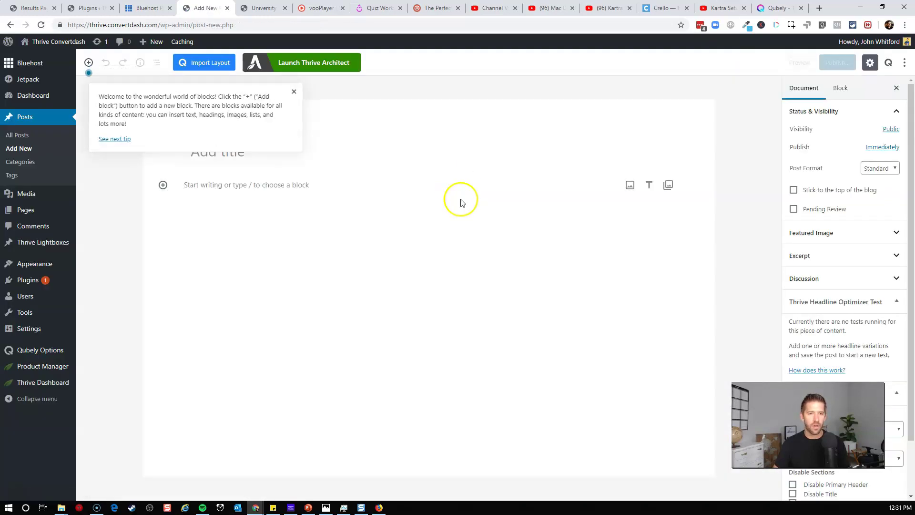
pyautogui.click(295, 93)
pyautogui.click(294, 156)
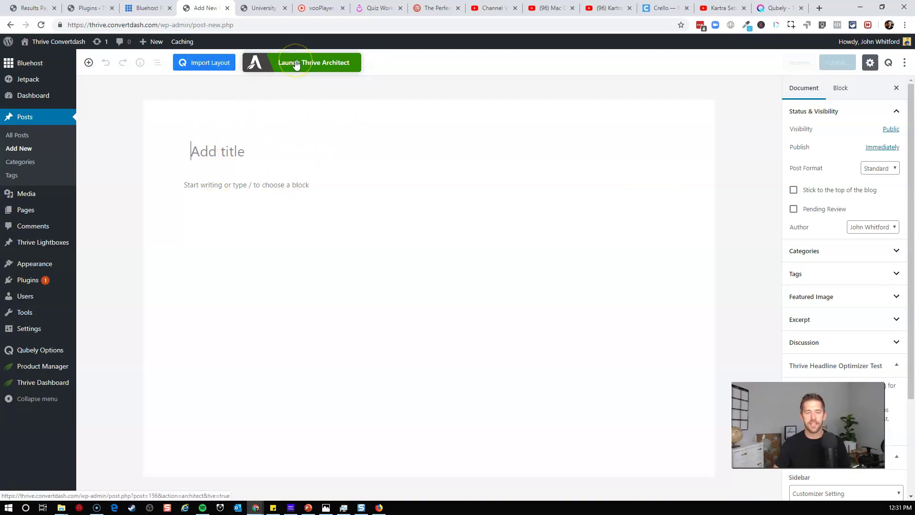
pyautogui.click(197, 64)
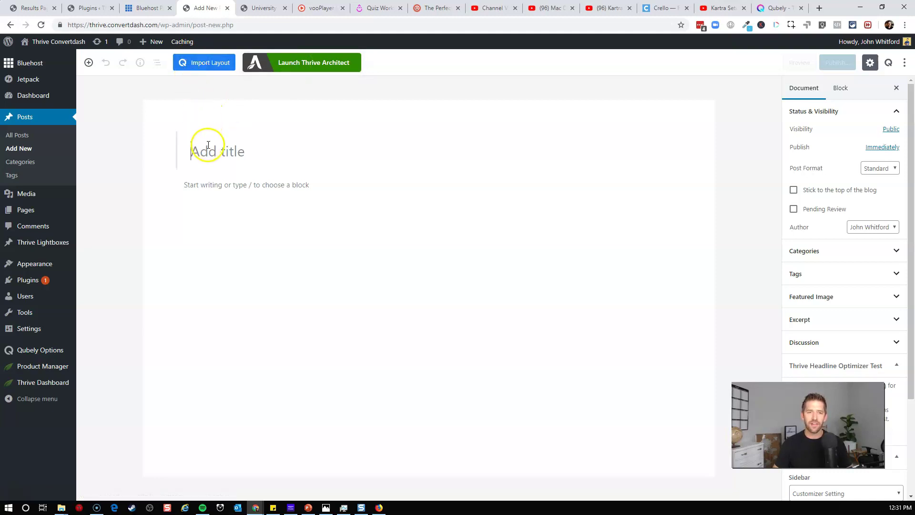
pyautogui.write("Import layout? What's this?")
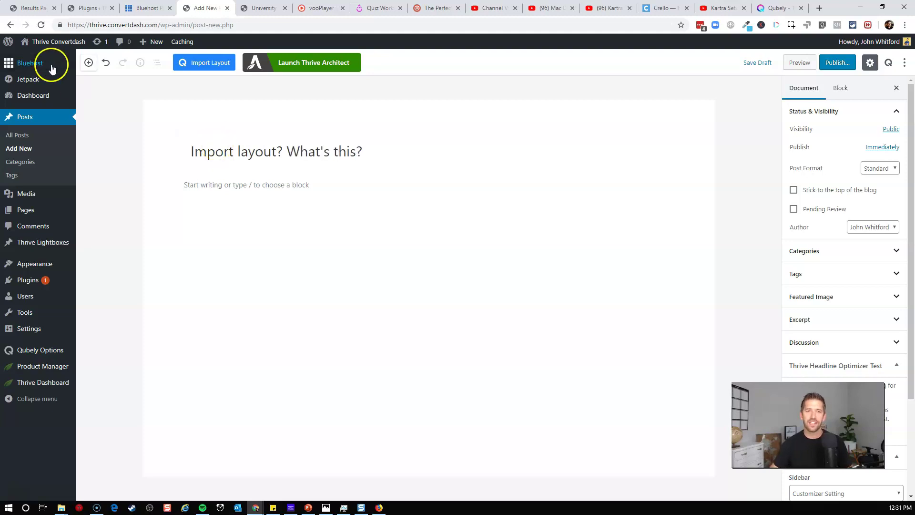
pyautogui.click(256, 186)
# Import Qubely's 'Content 5' section, headed 'Build faster than ever', from the layout library.
pyautogui.click(208, 72)
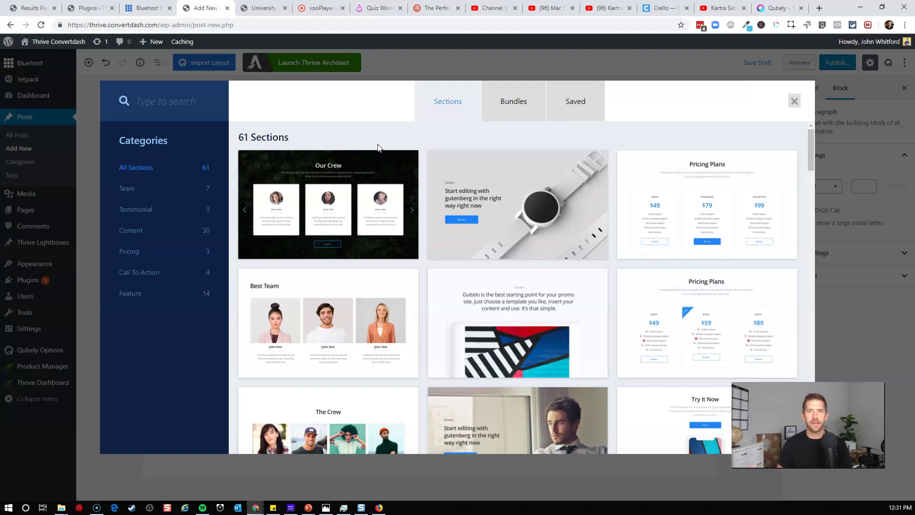
pyautogui.scroll(-13, 650, 292)
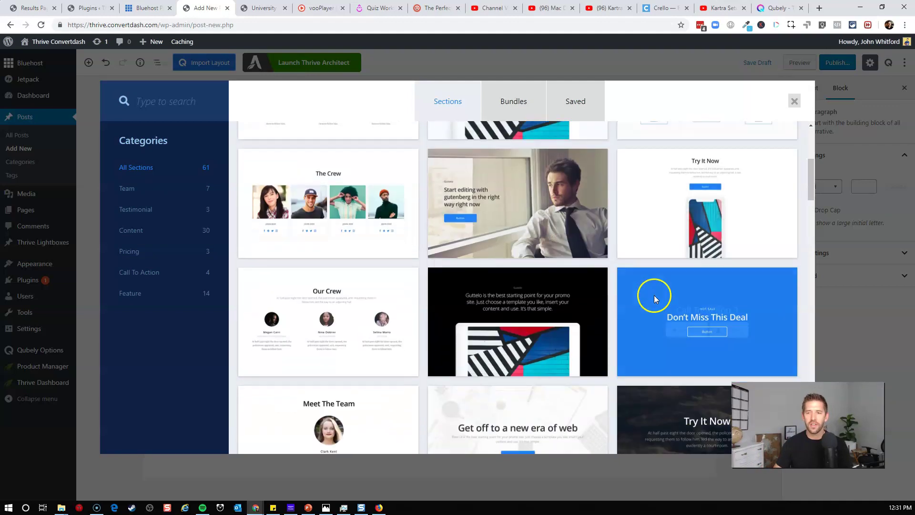
pyautogui.scroll(-9, 624, 318)
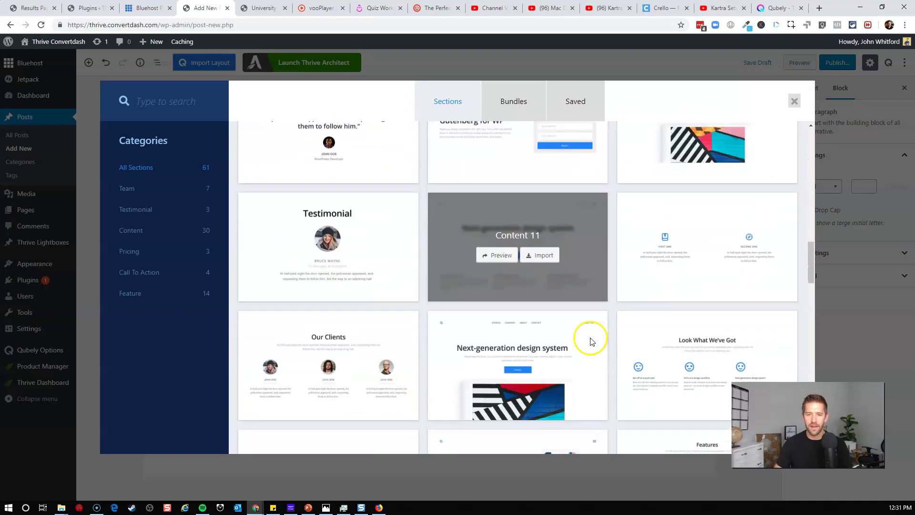
pyautogui.scroll(-10, 615, 333)
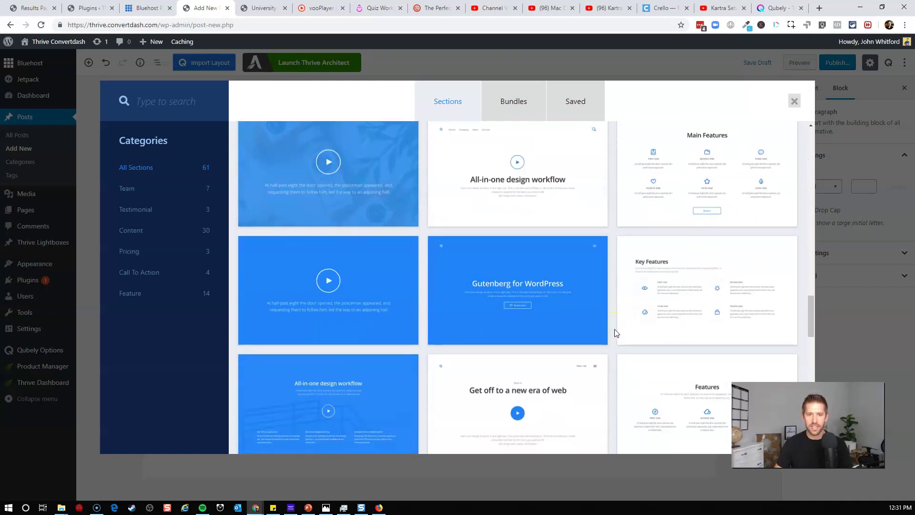
pyautogui.scroll(-1, 615, 333)
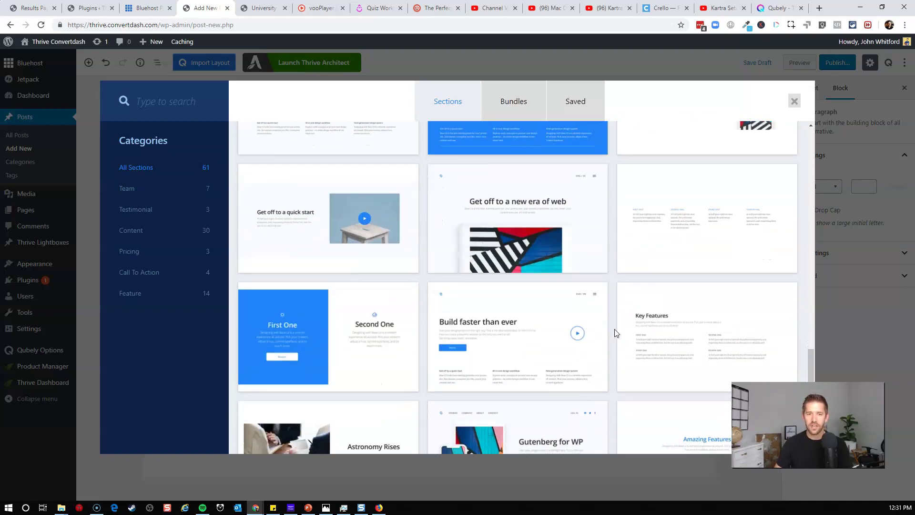
pyautogui.scroll(-5, 615, 333)
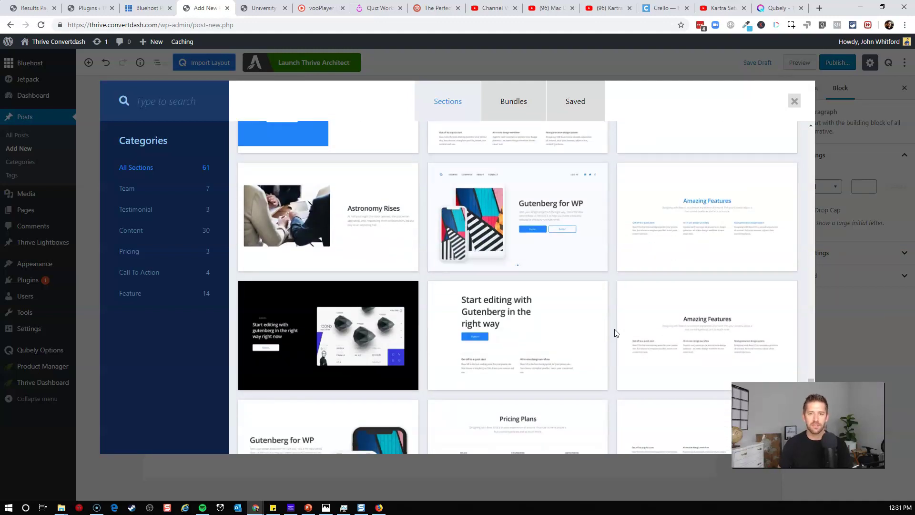
pyautogui.scroll(-3, 614, 332)
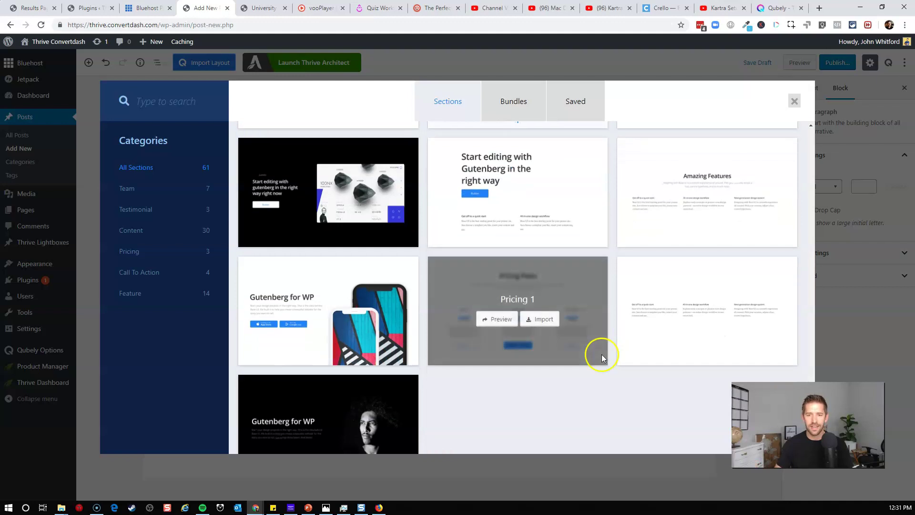
pyautogui.scroll(-1, 578, 436)
pyautogui.scroll(6, 613, 411)
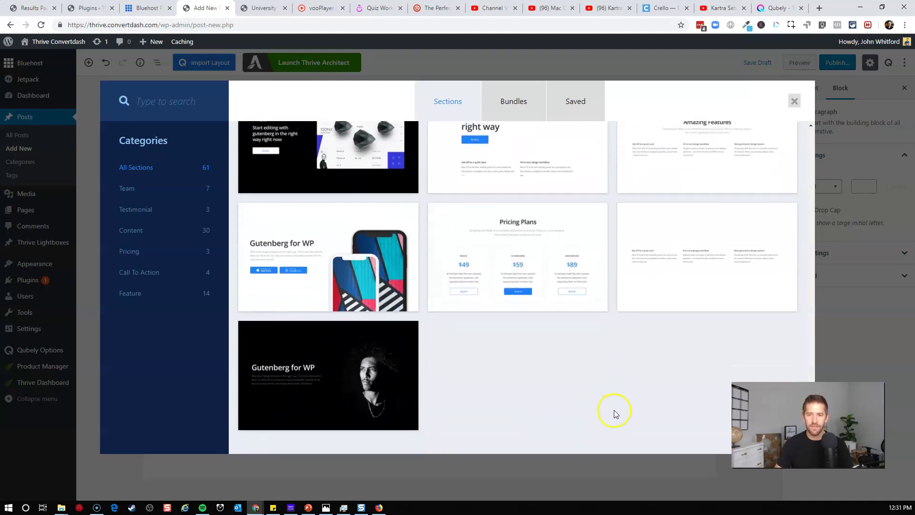
pyautogui.scroll(3, 615, 413)
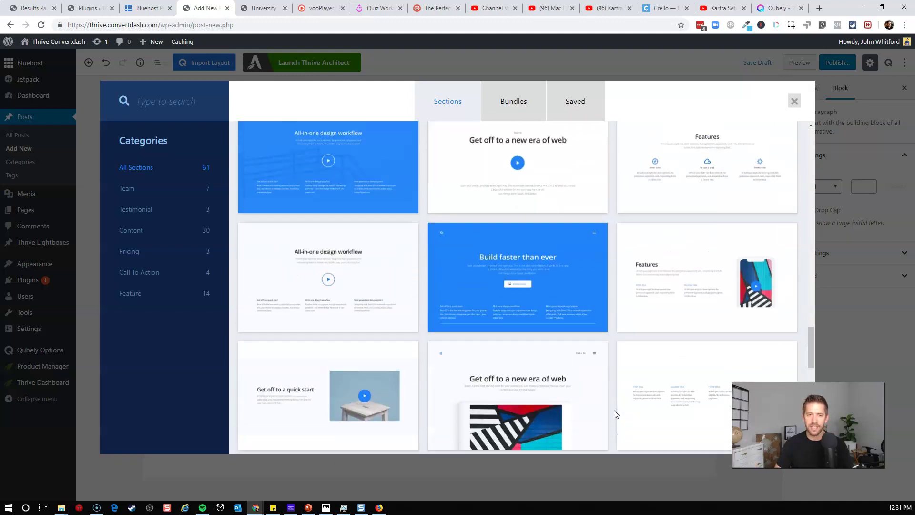
pyautogui.scroll(2, 614, 414)
pyautogui.scroll(-1, 613, 413)
pyautogui.moveTo(542, 334)
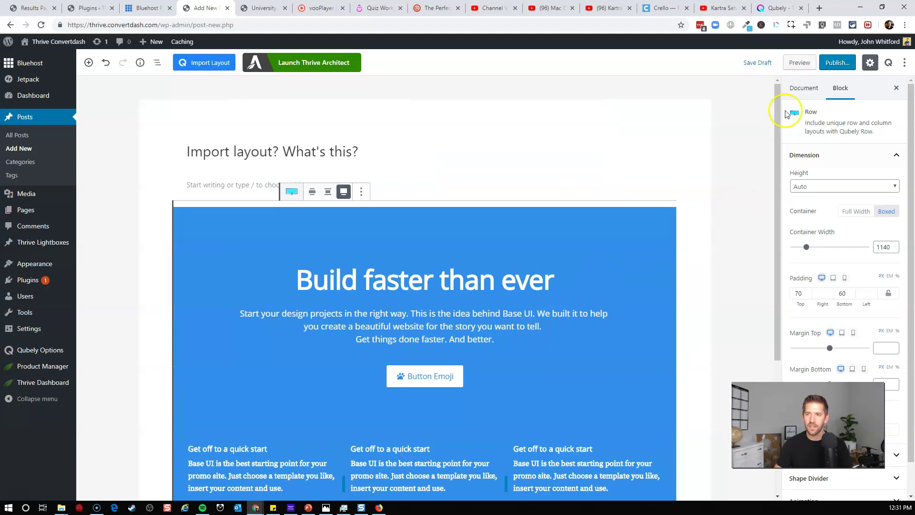
# Save the draft, set Astra to No Sidebar and Full Width / Stretched, then preview.
pyautogui.click(754, 67)
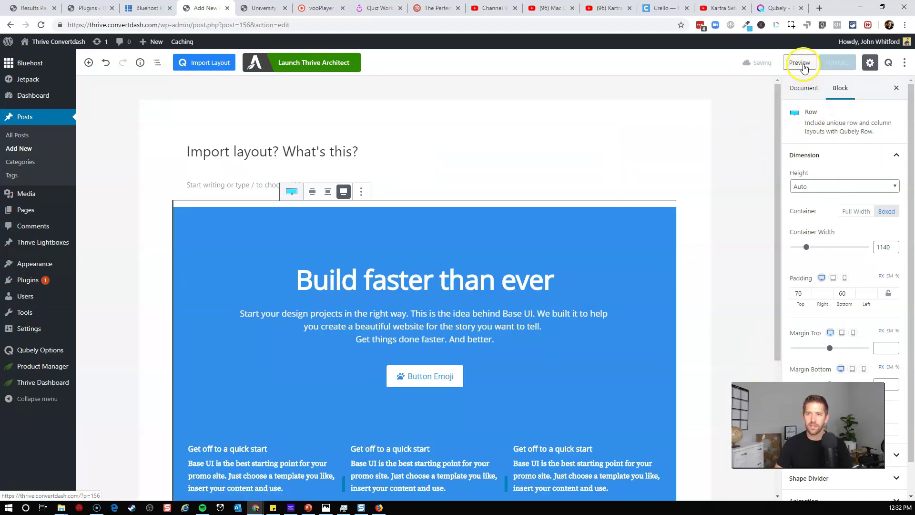
pyautogui.click(803, 90)
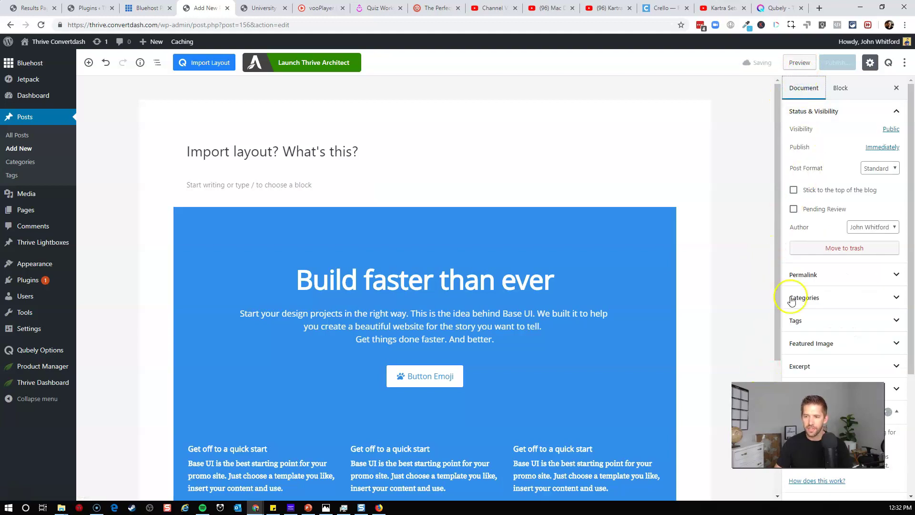
pyautogui.scroll(-1, 830, 325)
pyautogui.scroll(-3, 832, 329)
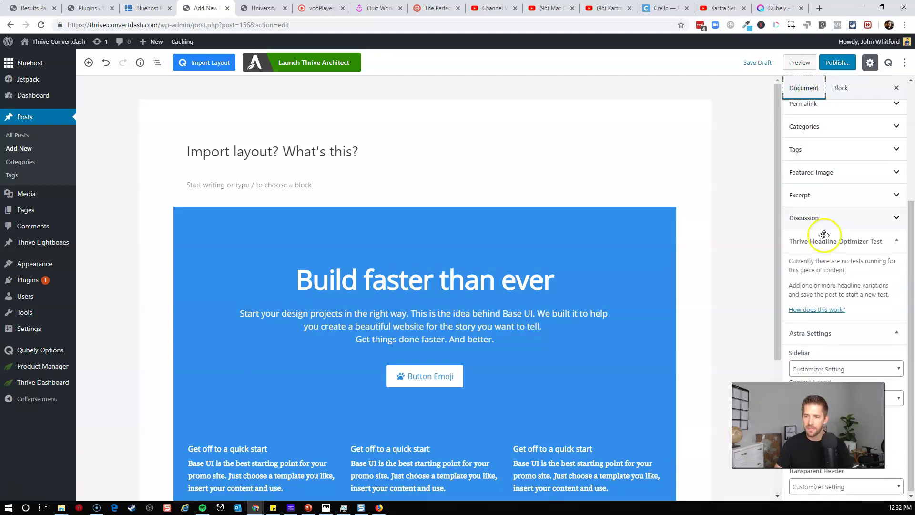
pyautogui.click(839, 367)
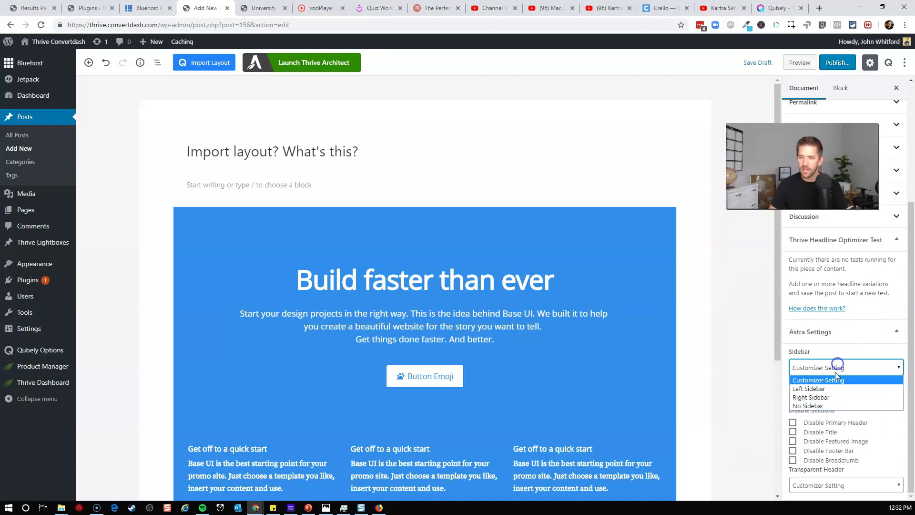
pyautogui.click(823, 406)
pyautogui.click(824, 398)
pyautogui.click(816, 439)
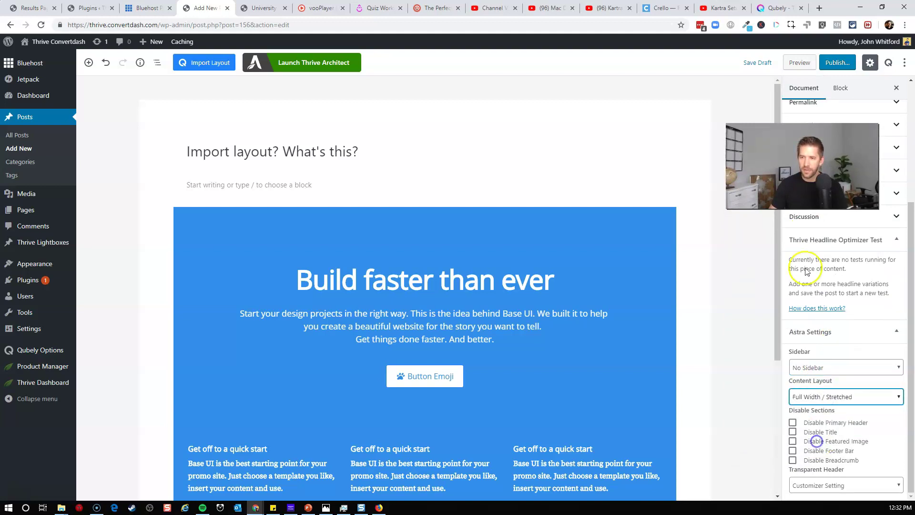
pyautogui.click(797, 65)
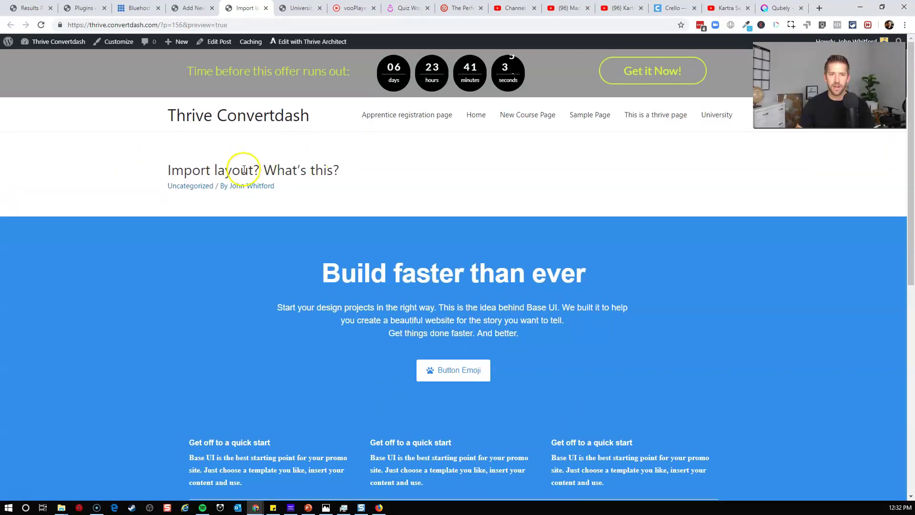
# Check the full-width blue hero in the preview, then go back to the editor.
pyautogui.scroll(-3, 579, 219)
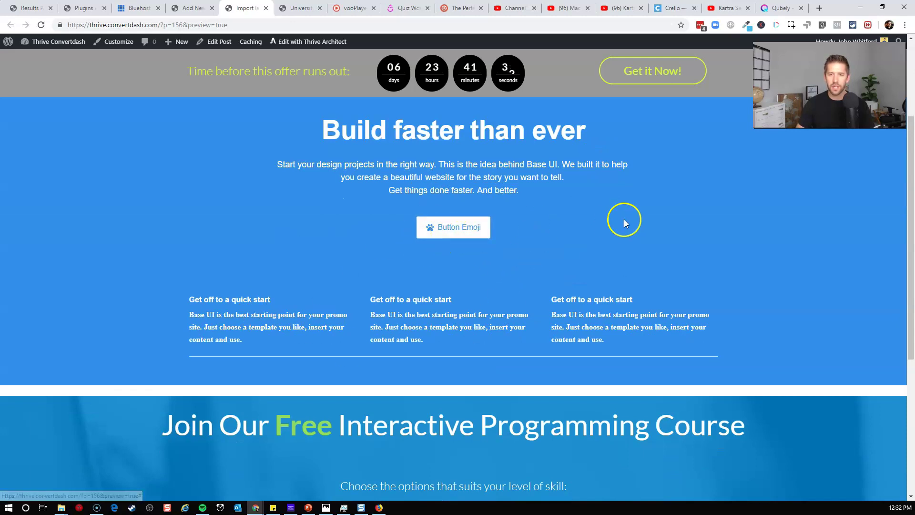
pyautogui.scroll(1, 662, 288)
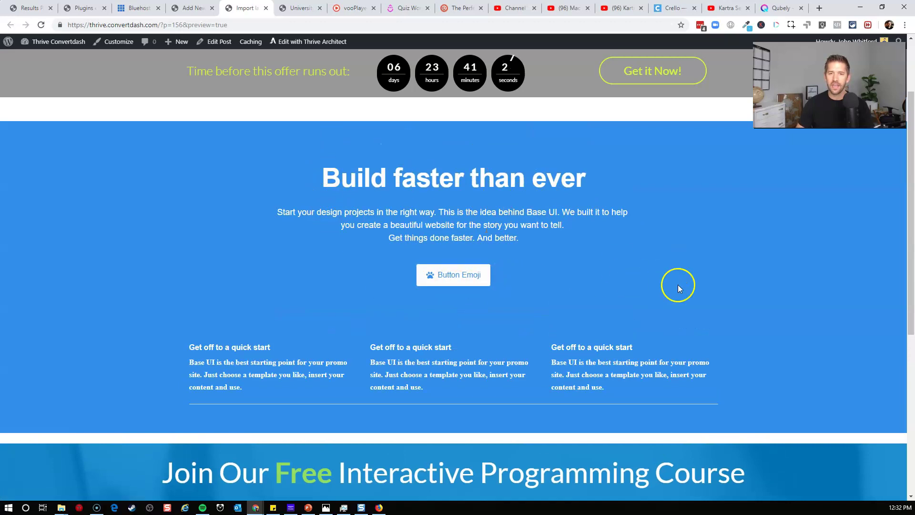
pyautogui.click(185, 8)
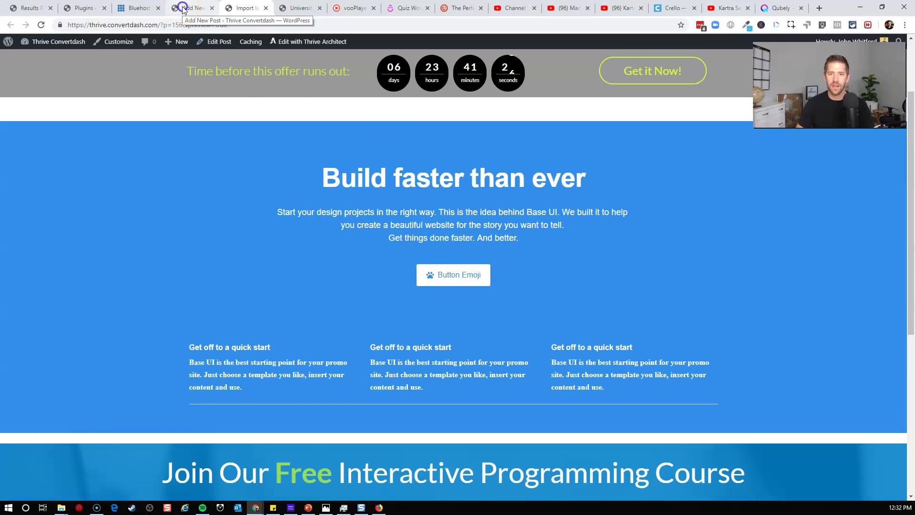
pyautogui.scroll(-4, 439, 329)
# Below the hero, open Qubely's section library and browse down to the Team layouts.
pyautogui.click(408, 434)
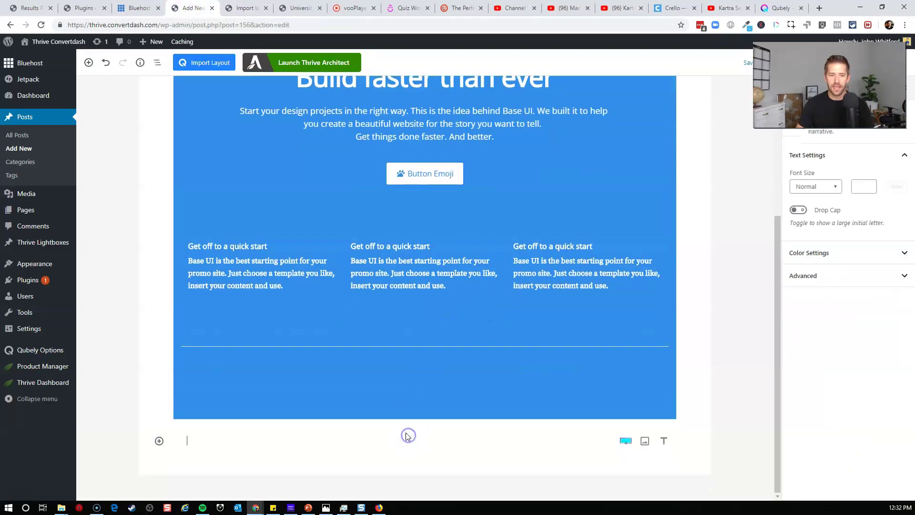
pyautogui.click(192, 64)
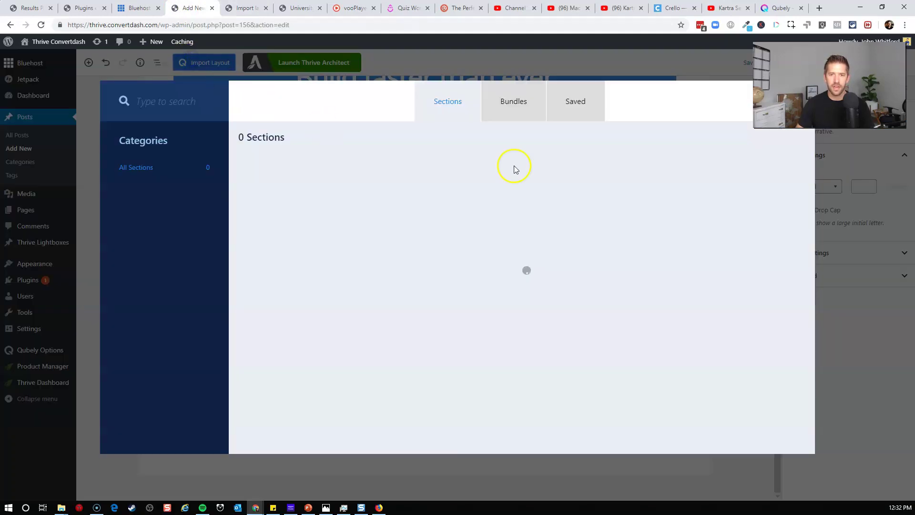
pyautogui.scroll(-3, 517, 198)
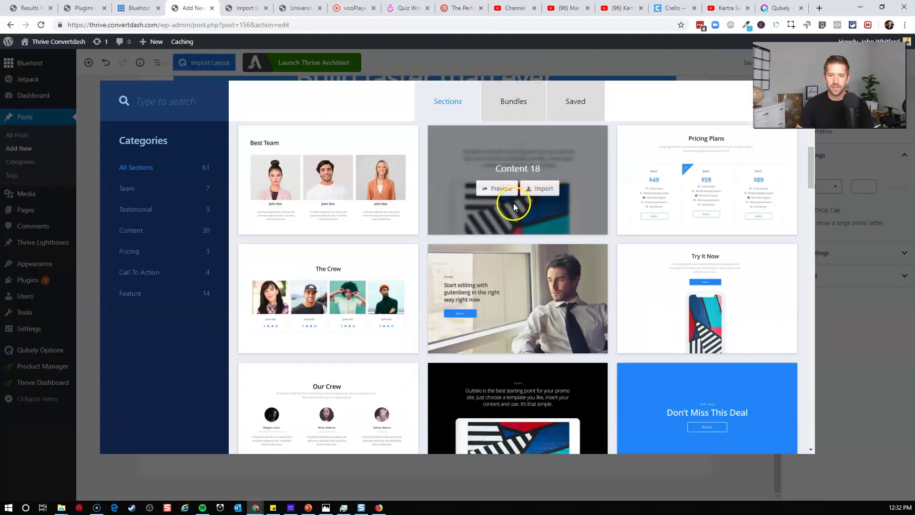
pyautogui.scroll(-1, 691, 329)
pyautogui.scroll(-3, 668, 398)
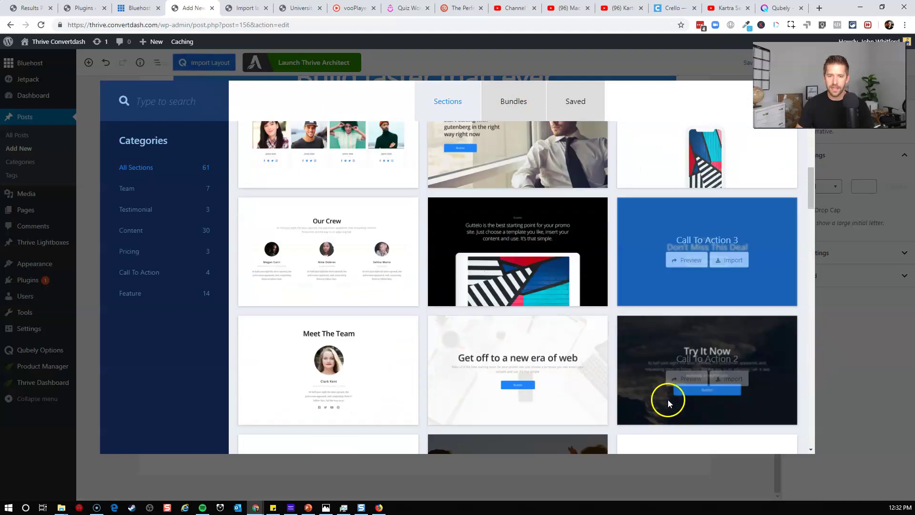
pyautogui.moveTo(348, 256)
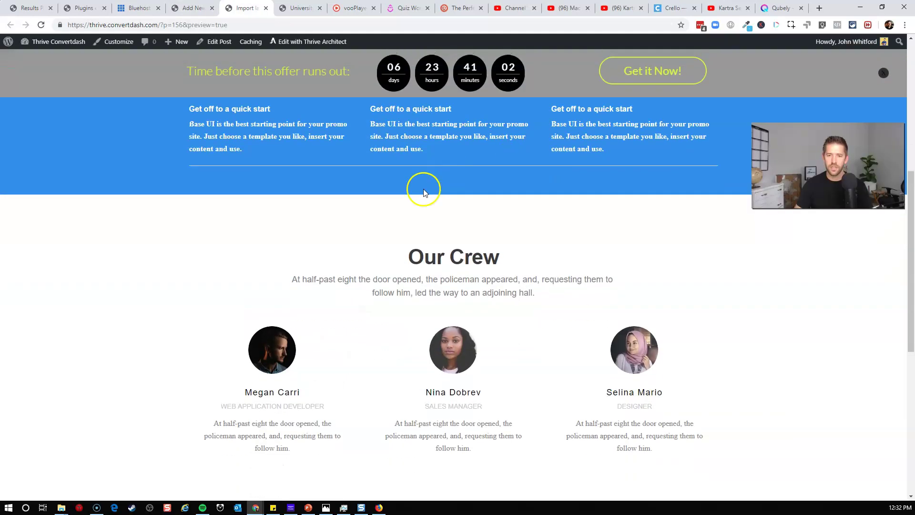
# Inspect the imported Our Crew section in the preview, then return to it in the editor.
pyautogui.scroll(-3, 262, 206)
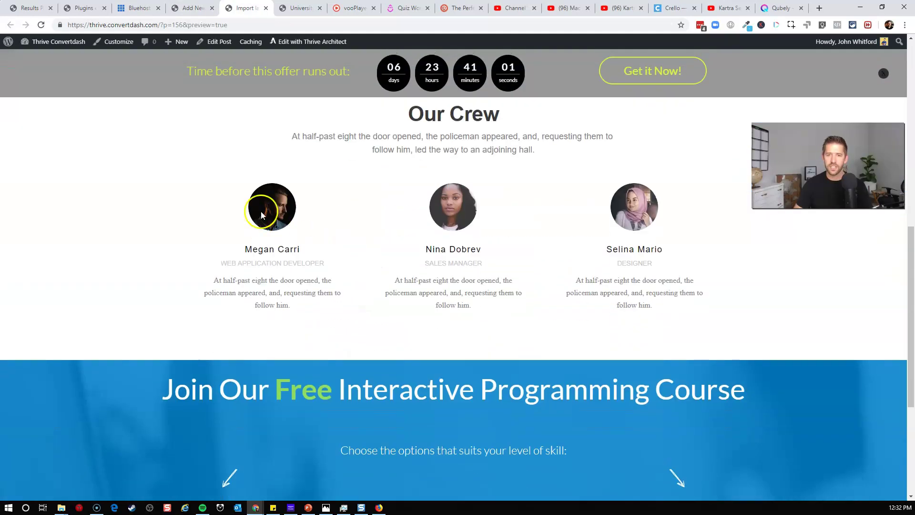
pyautogui.scroll(2, 570, 232)
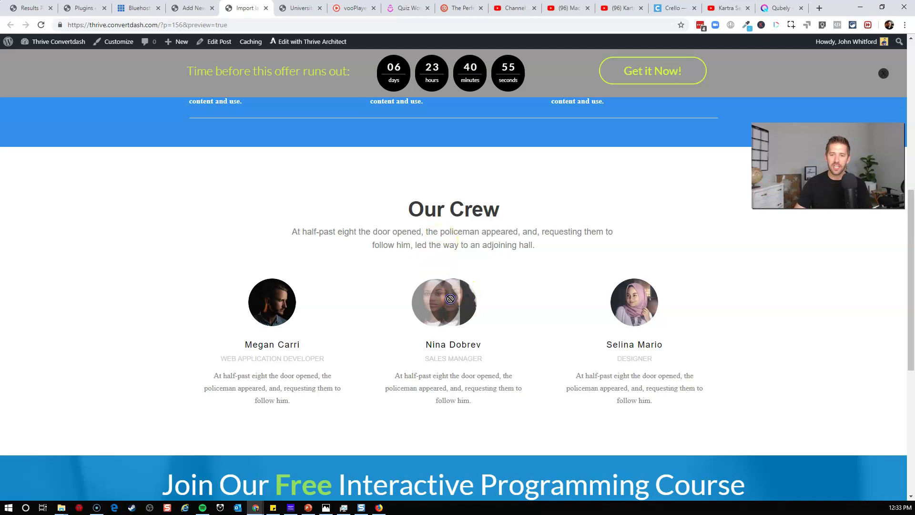
pyautogui.click(501, 300)
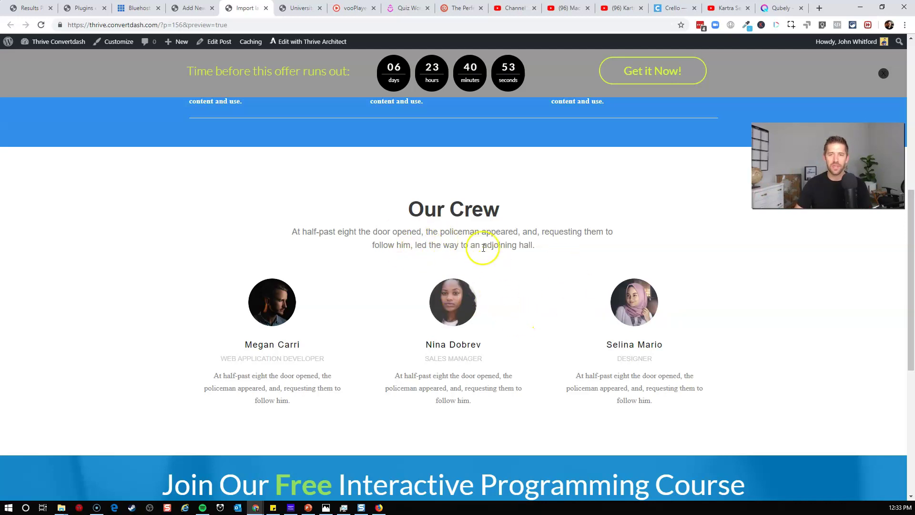
pyautogui.scroll(4, 483, 253)
pyautogui.scroll(4, 484, 252)
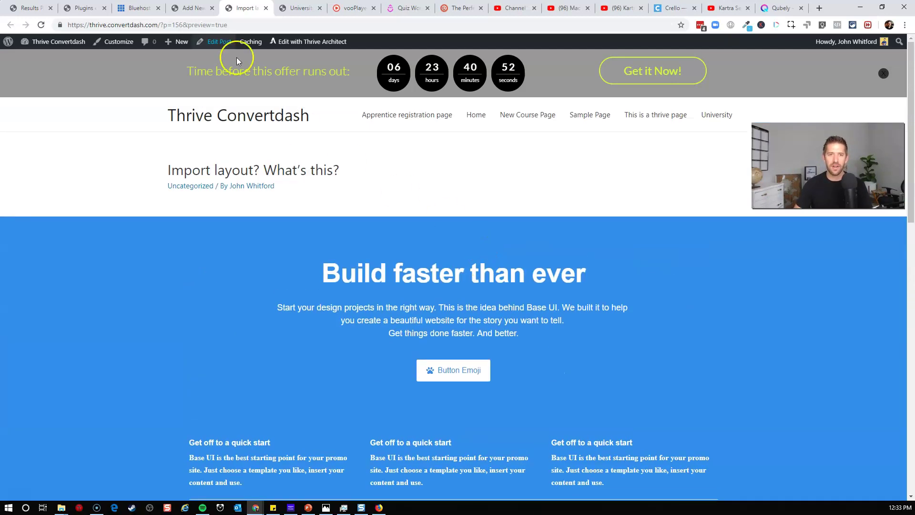
pyautogui.click(194, 8)
pyautogui.scroll(-5, 572, 472)
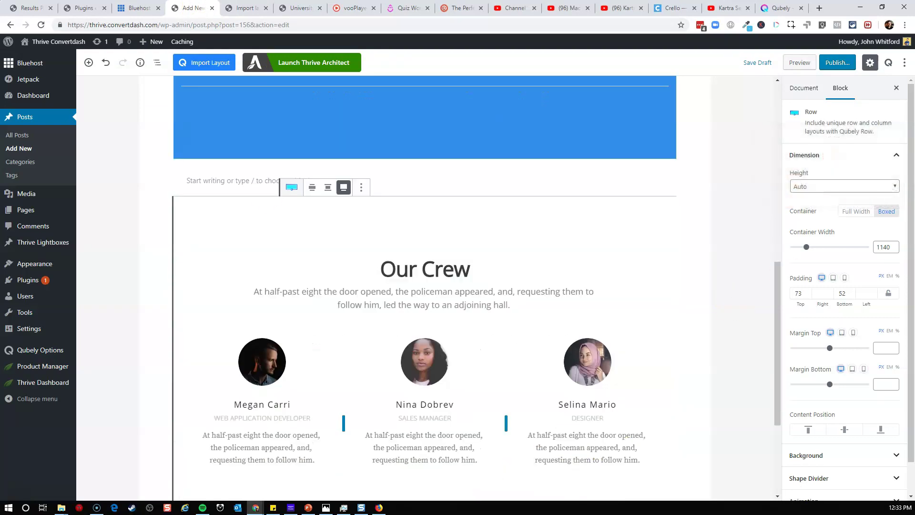
# Try stacked layouts and alignments on the middle Our Crew card, keeping the basic centred layout.
pyautogui.click(415, 367)
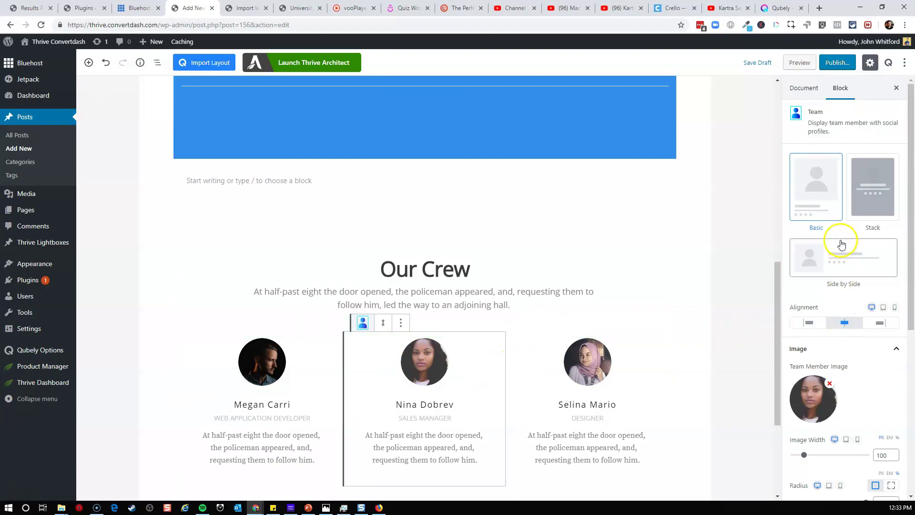
pyautogui.click(875, 192)
pyautogui.click(826, 201)
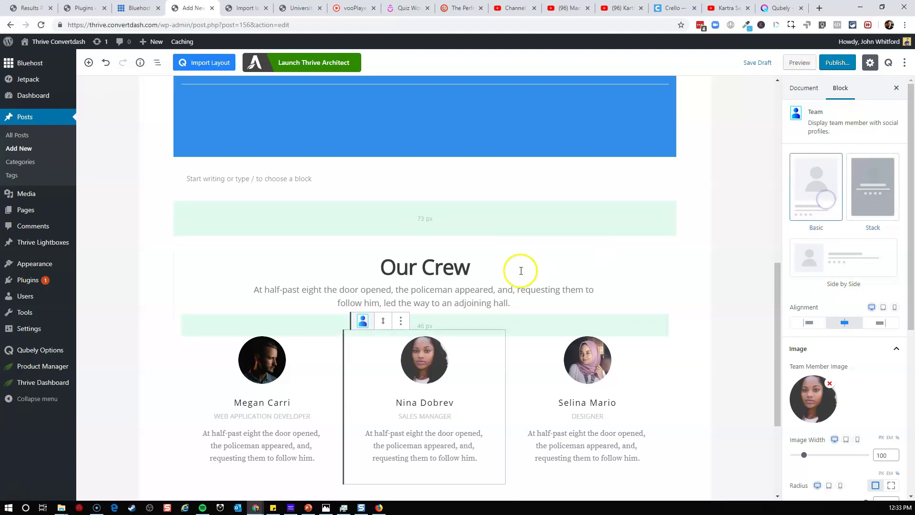
pyautogui.click(878, 182)
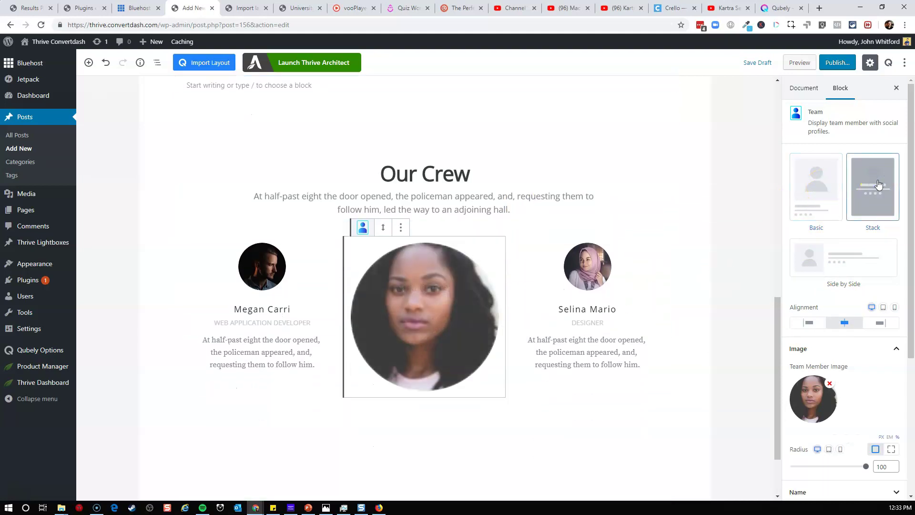
pyautogui.scroll(-2, 876, 214)
pyautogui.click(810, 228)
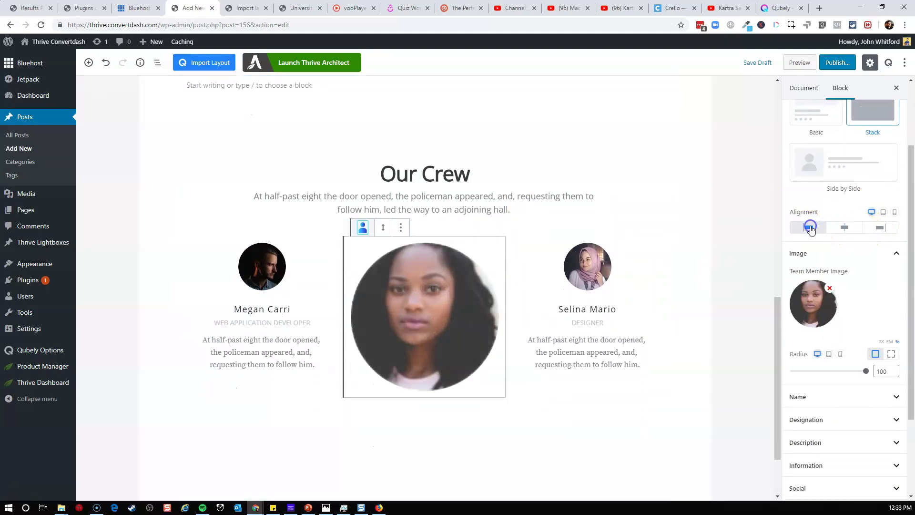
pyautogui.click(845, 228)
pyautogui.click(827, 120)
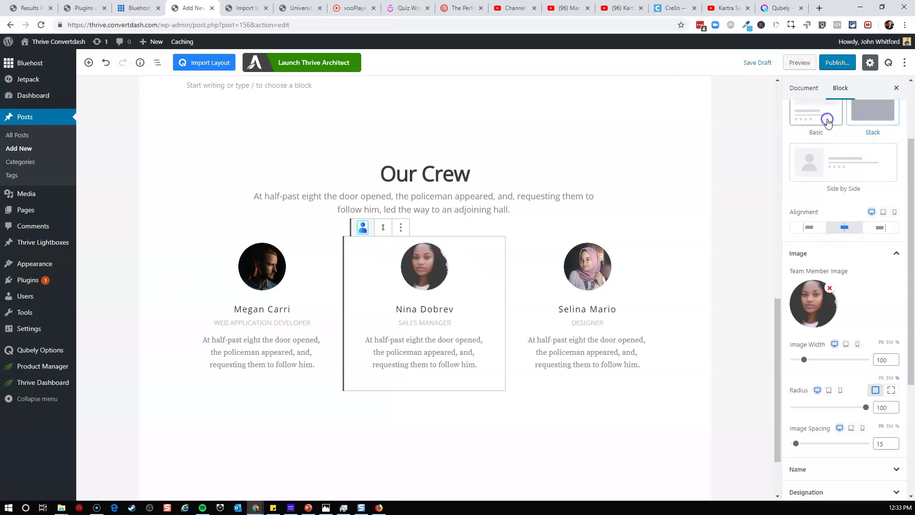
pyautogui.click(804, 231)
pyautogui.click(842, 227)
pyautogui.click(880, 228)
pyautogui.click(853, 227)
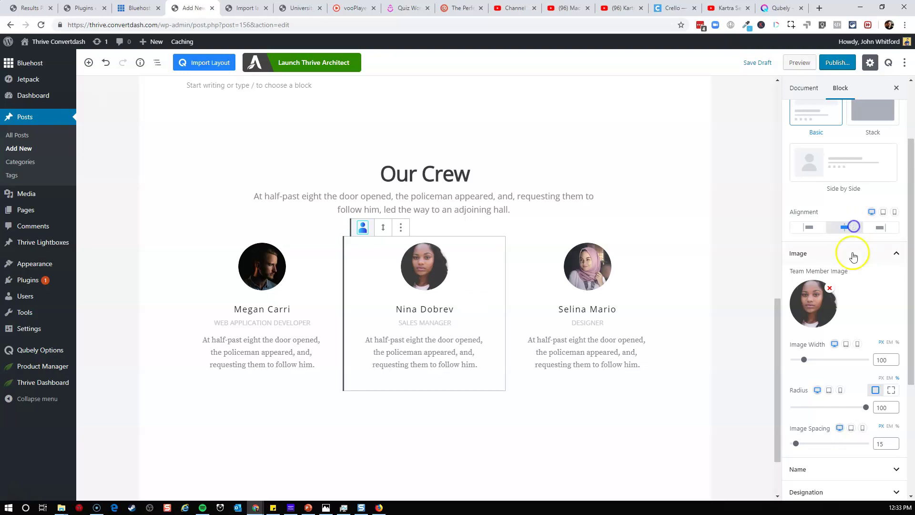
# Reduce the middle member's image width to 103 and expand the Designation settings.
pyautogui.scroll(-2, 853, 274)
pyautogui.scroll(-2, 853, 238)
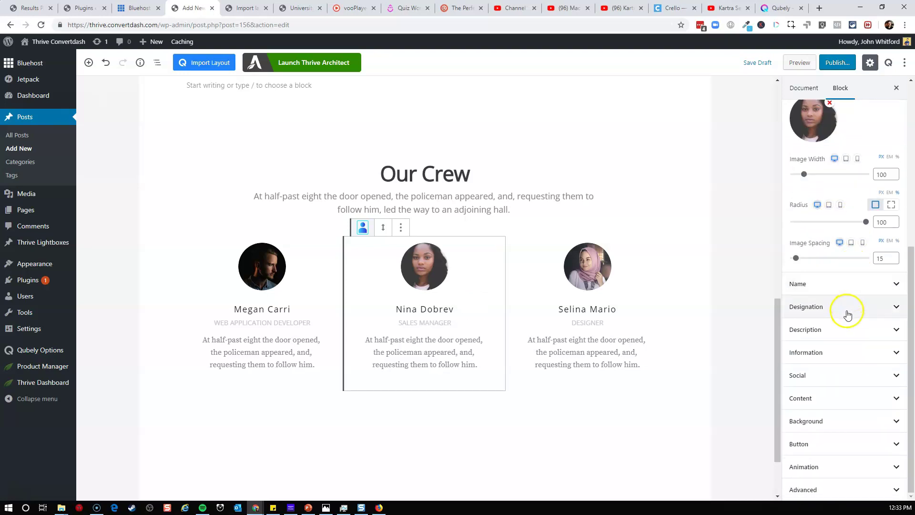
pyautogui.scroll(6, 836, 257)
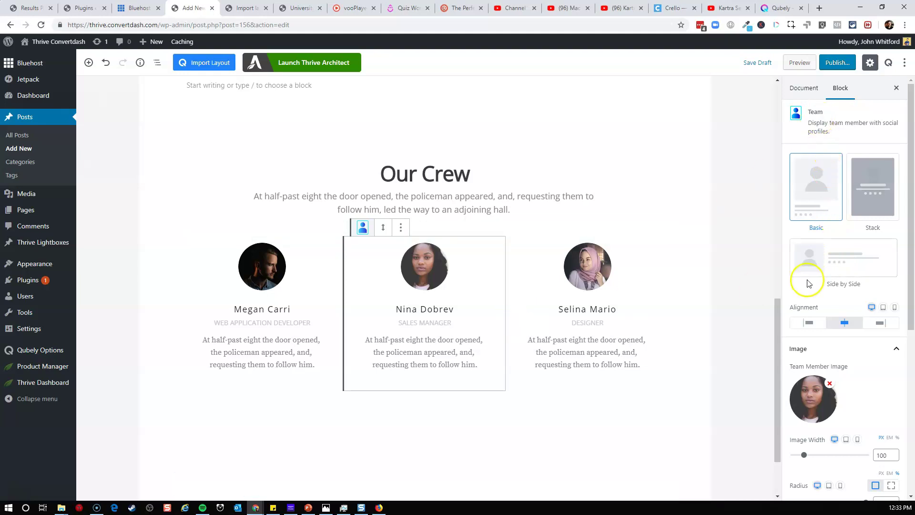
pyautogui.scroll(-4, 832, 201)
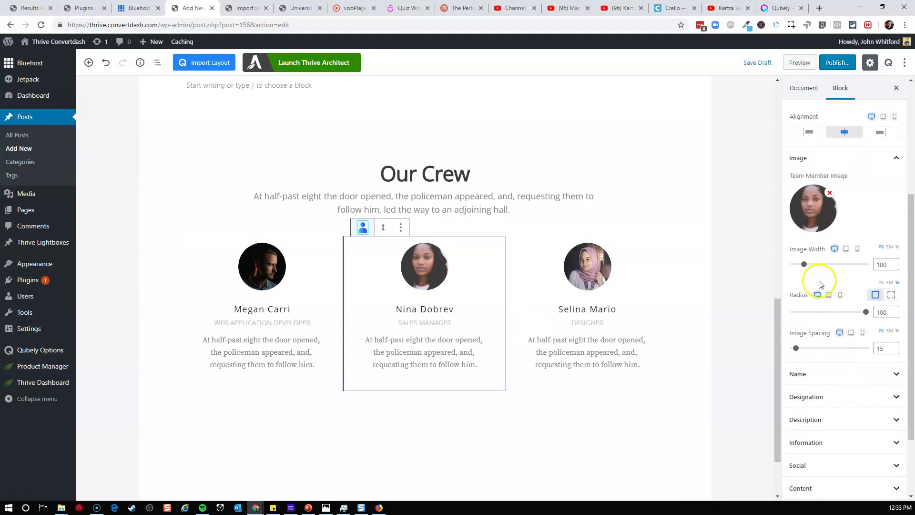
pyautogui.moveTo(804, 264); pyautogui.dragTo(804, 266)
pyautogui.click(828, 316)
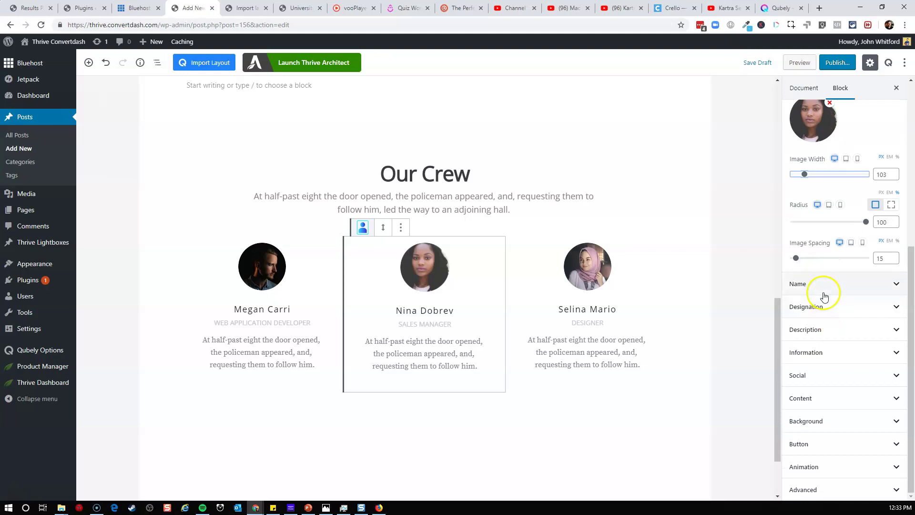
pyautogui.click(823, 305)
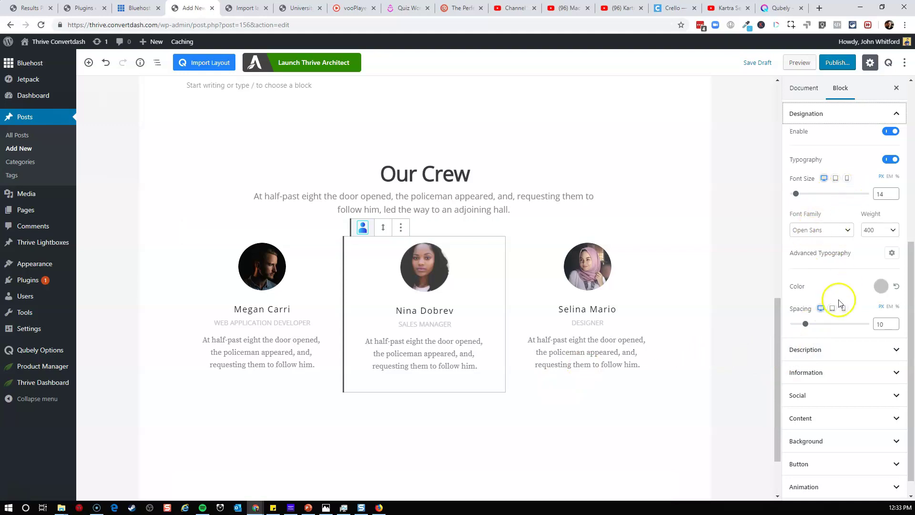
pyautogui.scroll(-1, 836, 379)
pyautogui.scroll(2, 837, 377)
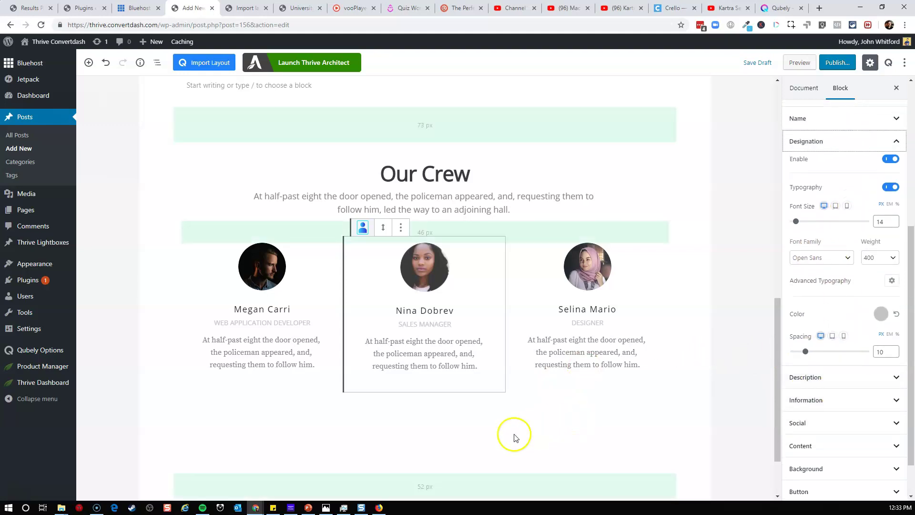
pyautogui.scroll(-2, 443, 450)
# Insert a Qubely Google Map block below the Our Crew section.
pyautogui.click(405, 433)
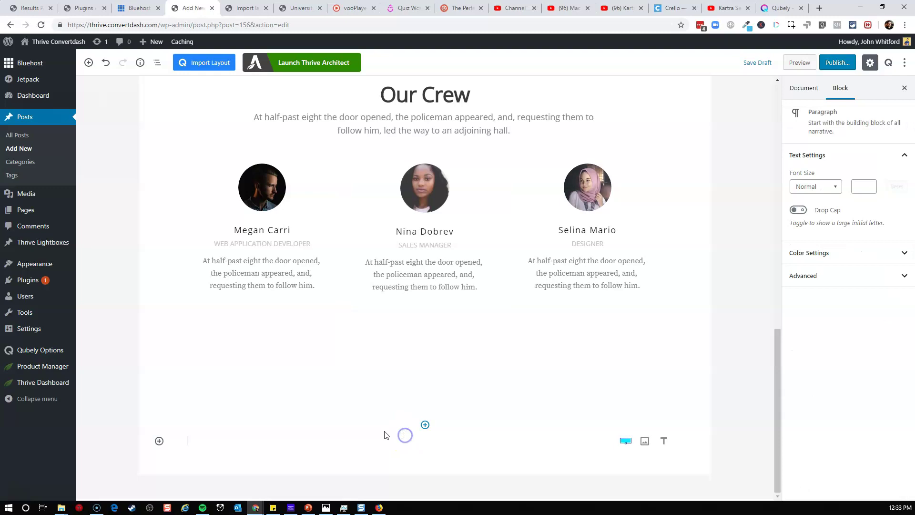
pyautogui.click(160, 440)
pyautogui.scroll(-5, 227, 349)
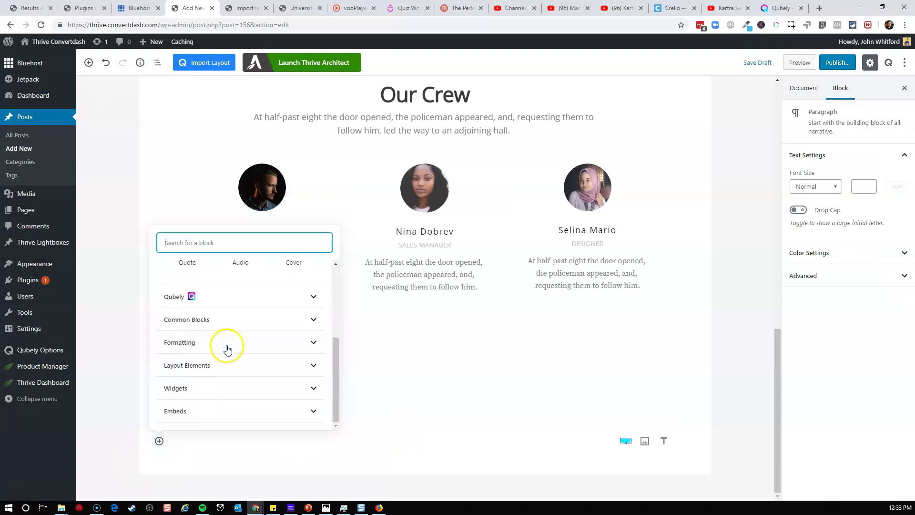
pyautogui.click(229, 297)
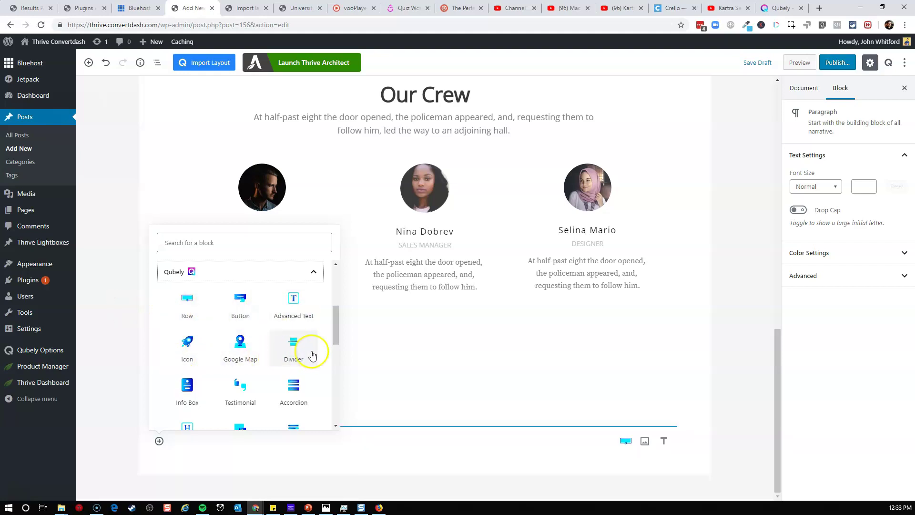
pyautogui.click(241, 347)
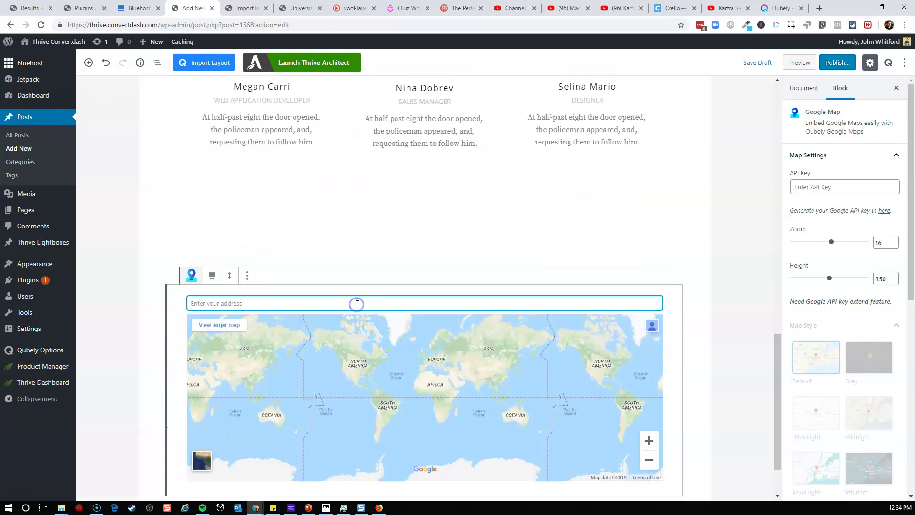
# Point the map at 'orlando florida' in satellite view and save the draft.
pyautogui.write('orlando fl')
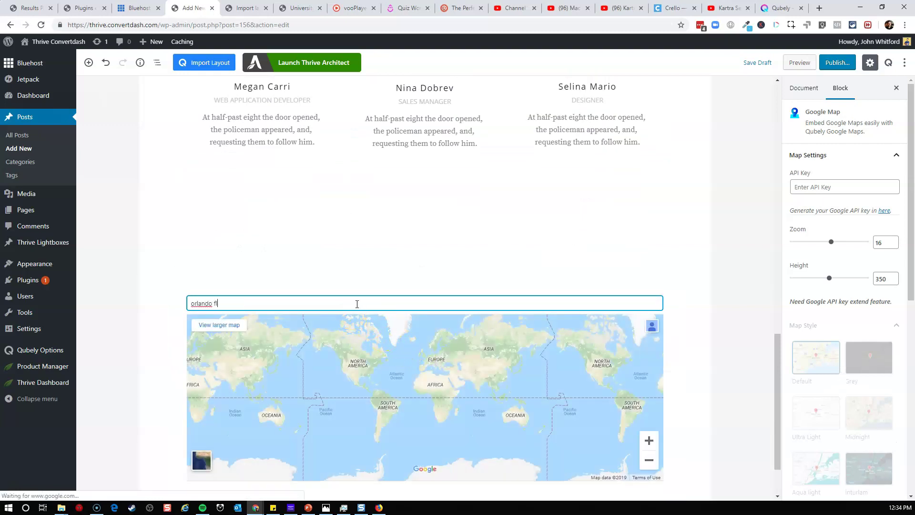
pyautogui.write('orida')
pyautogui.press('Return')
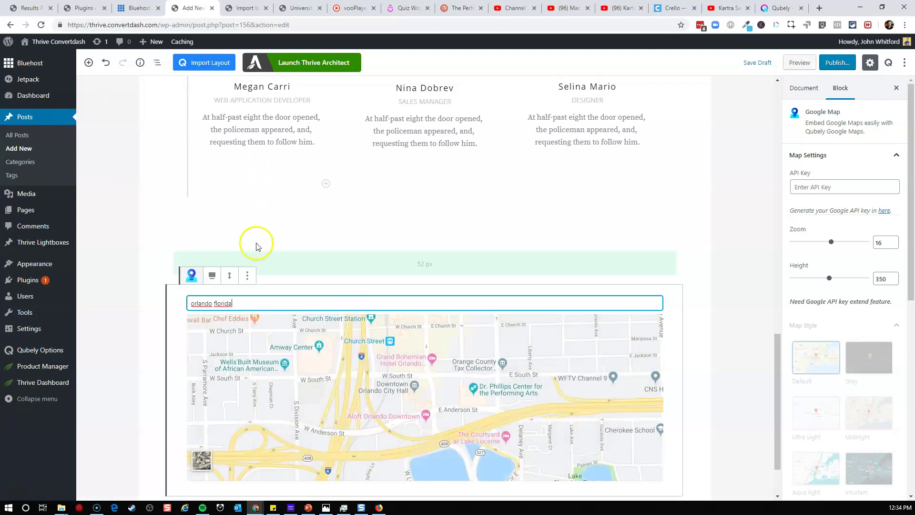
pyautogui.scroll(-2, 518, 340)
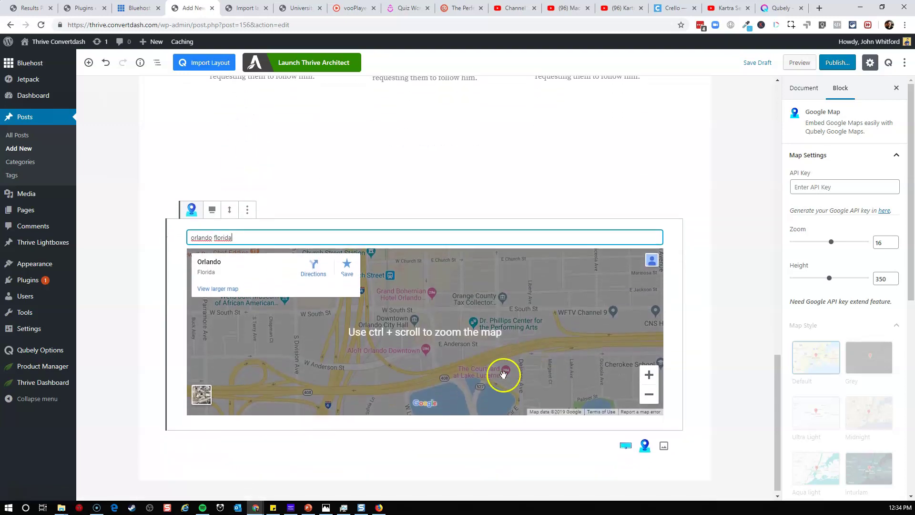
pyautogui.click(206, 393)
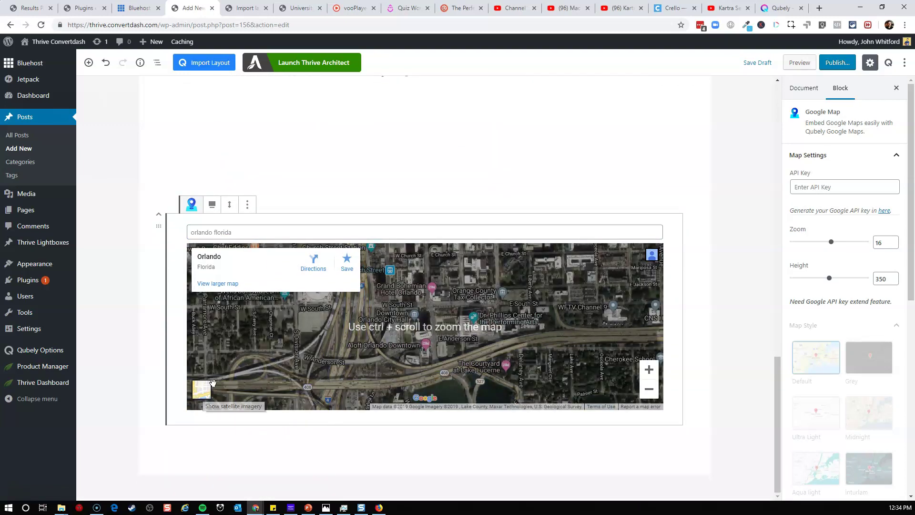
pyautogui.click(757, 64)
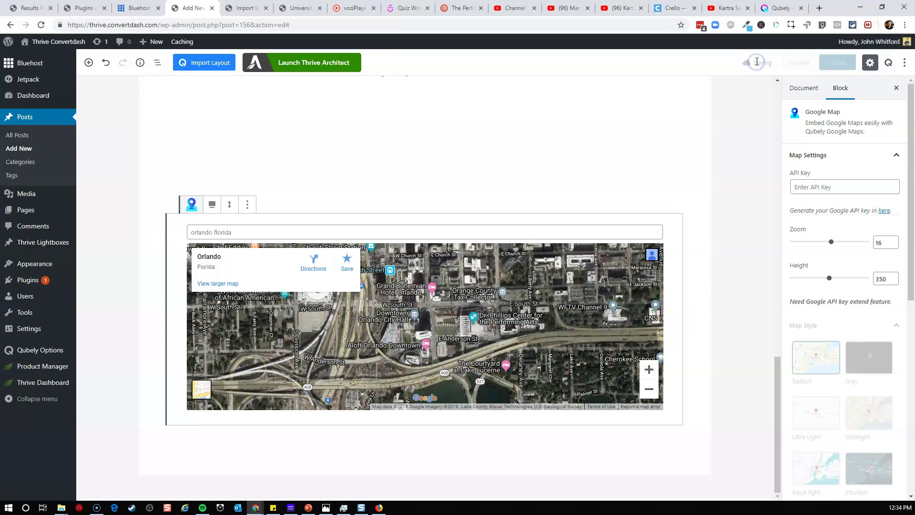
pyautogui.scroll(-2, 862, 419)
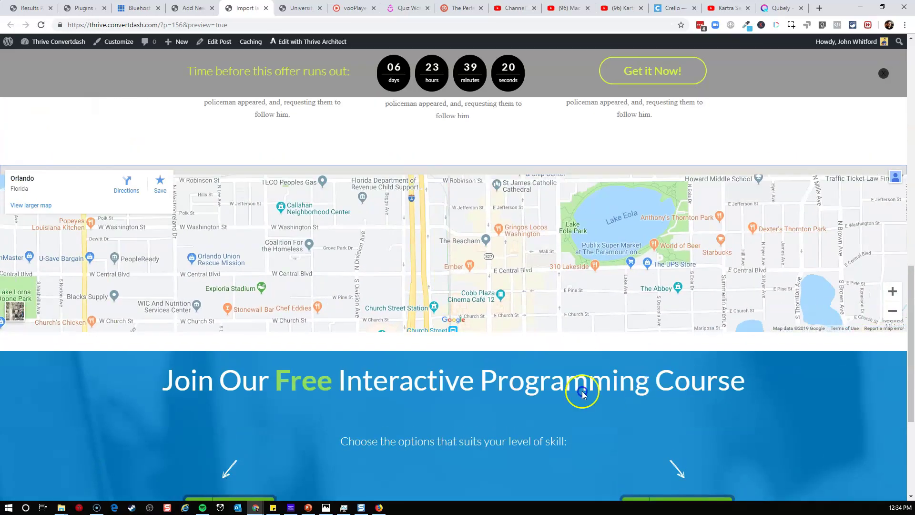
# Pan the Orlando map slightly in the preview and scroll up to Our Crew.
pyautogui.moveTo(583, 259); pyautogui.dragTo(567, 259)
pyautogui.scroll(7, 592, 273)
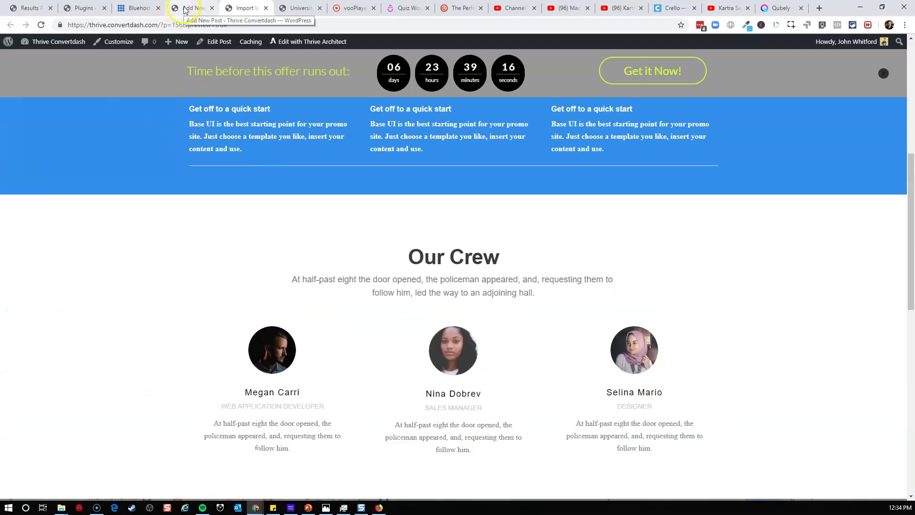
# Back in the post editor, insert a Qubely Button Group below the Orlando map.
pyautogui.click(204, 8)
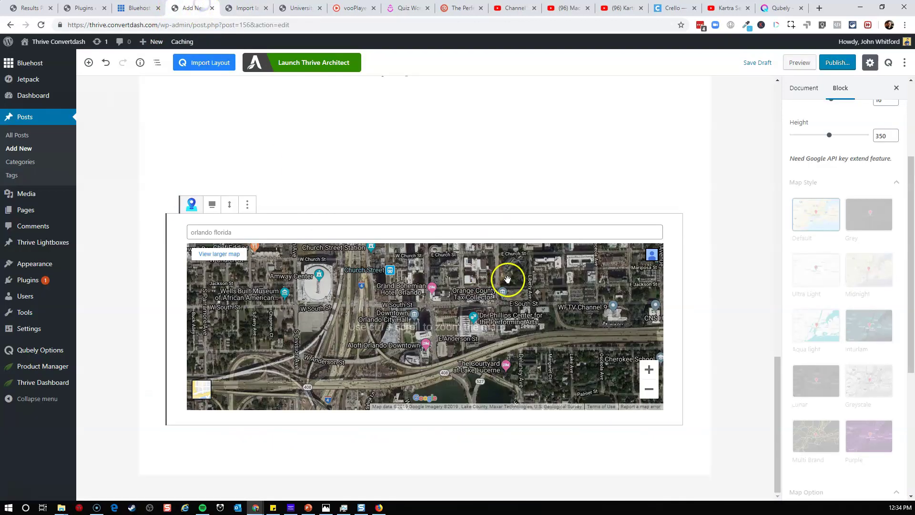
pyautogui.click(159, 441)
pyautogui.scroll(-5, 339, 341)
pyautogui.moveTo(340, 341); pyautogui.dragTo(336, 356)
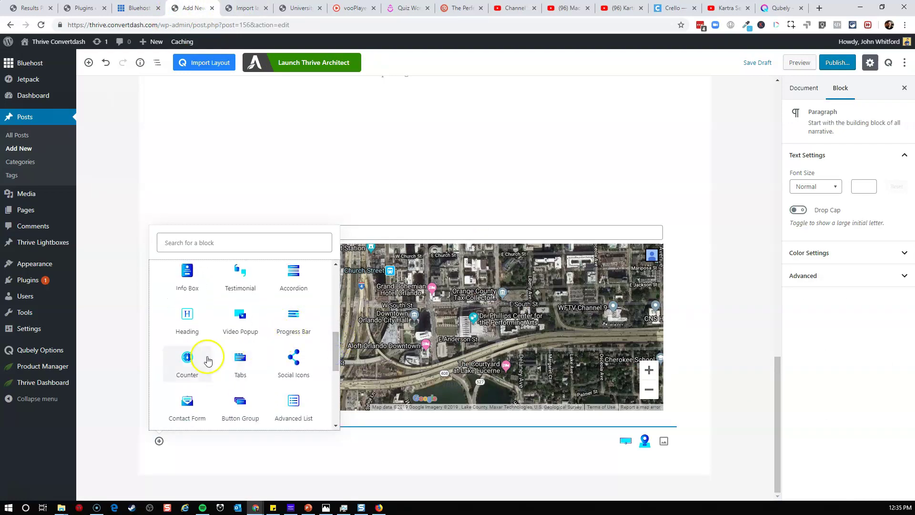
pyautogui.scroll(-1, 295, 369)
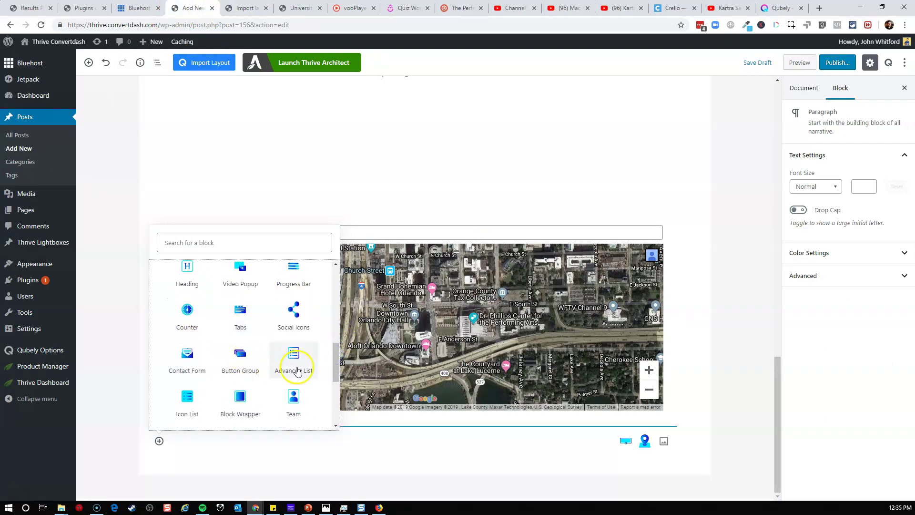
pyautogui.click(240, 360)
# Add a third button to the group and give it a half-circle icon.
pyautogui.click(354, 459)
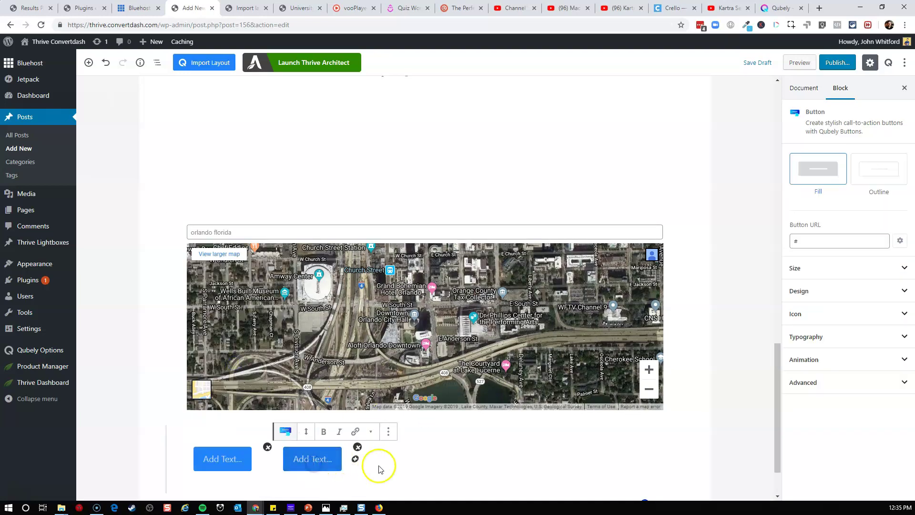
pyautogui.click(388, 461)
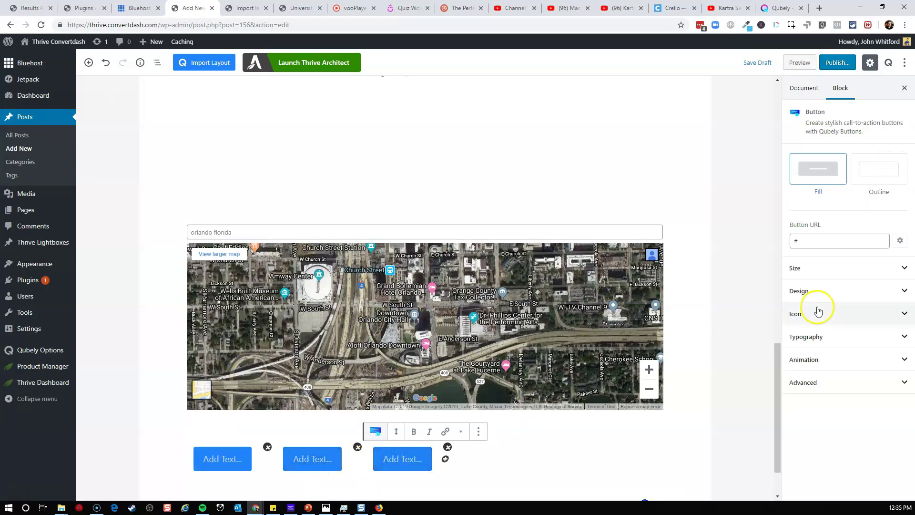
pyautogui.click(829, 323)
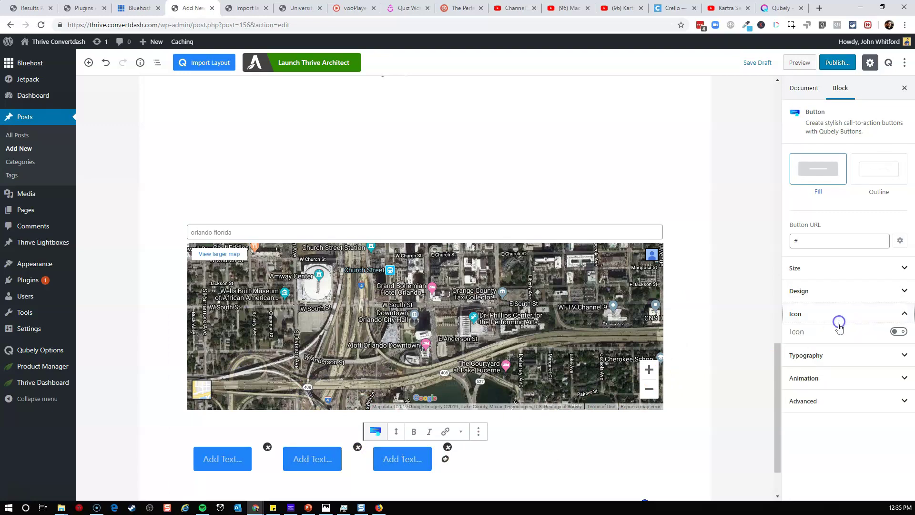
pyautogui.click(900, 333)
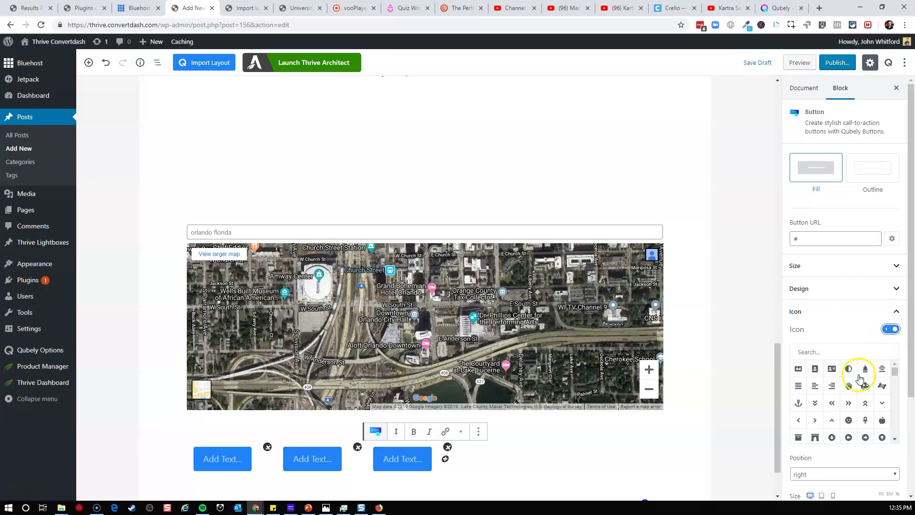
pyautogui.click(849, 369)
# Label the third button 'Click here' and the other two 'asdf', then save draft and preview.
pyautogui.click(411, 458)
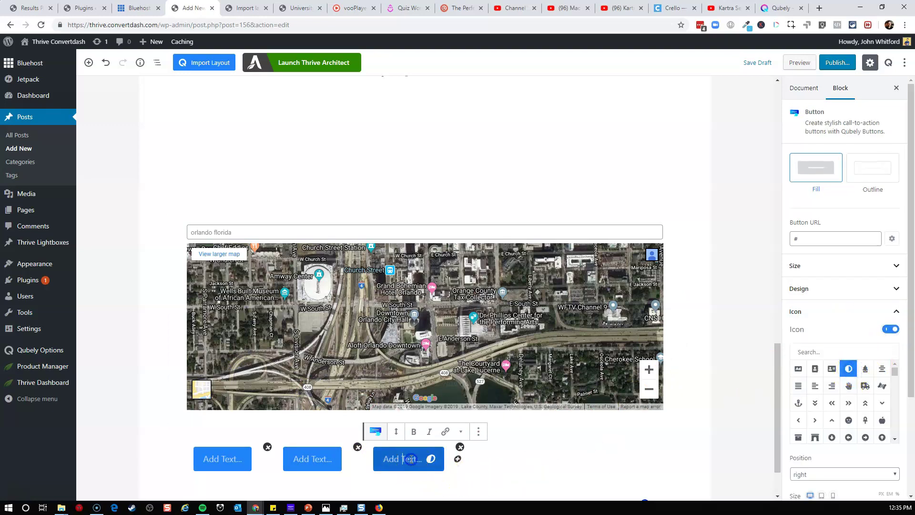
pyautogui.write('Click here')
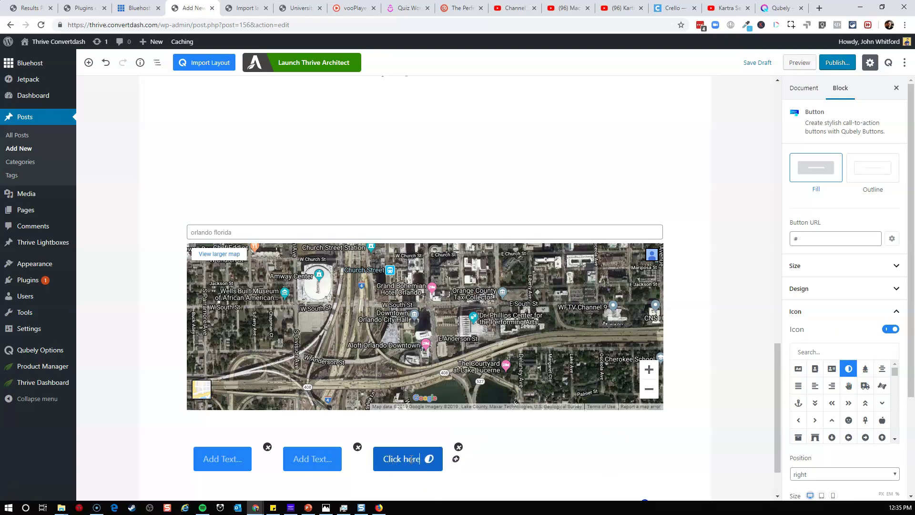
pyautogui.click(525, 447)
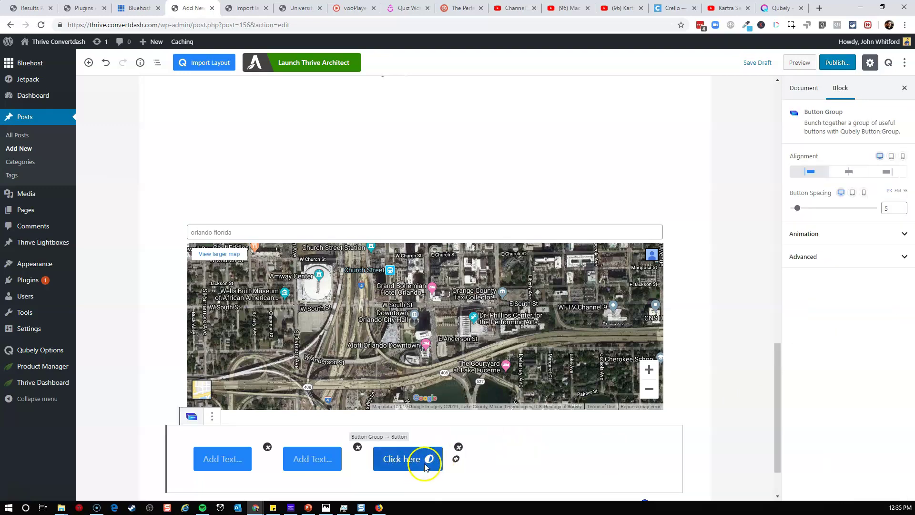
pyautogui.click(311, 460)
pyautogui.write('asdf')
pyautogui.click(224, 459)
pyautogui.write('asdf')
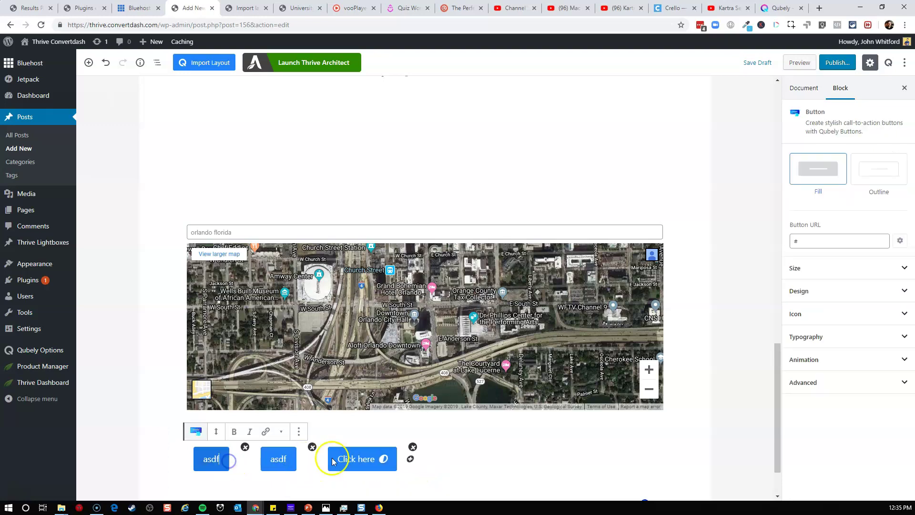
pyautogui.click(453, 457)
pyautogui.click(761, 62)
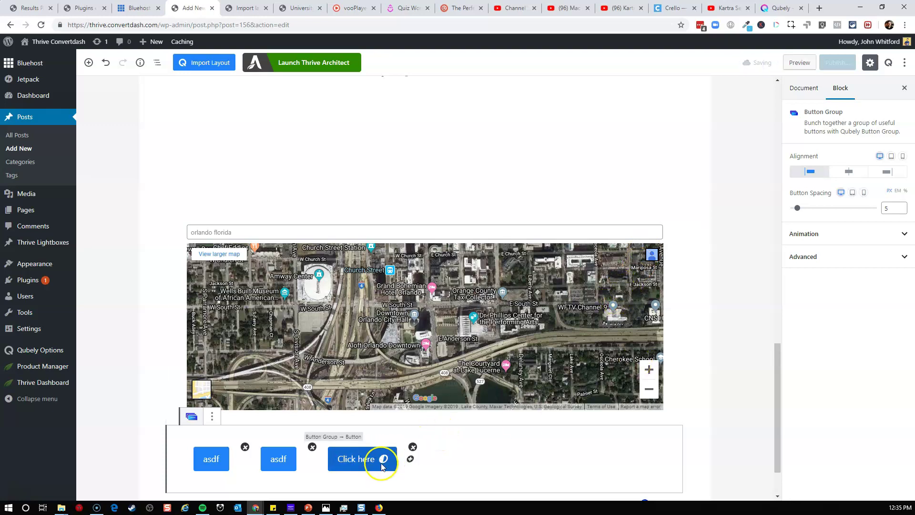
pyautogui.click(802, 68)
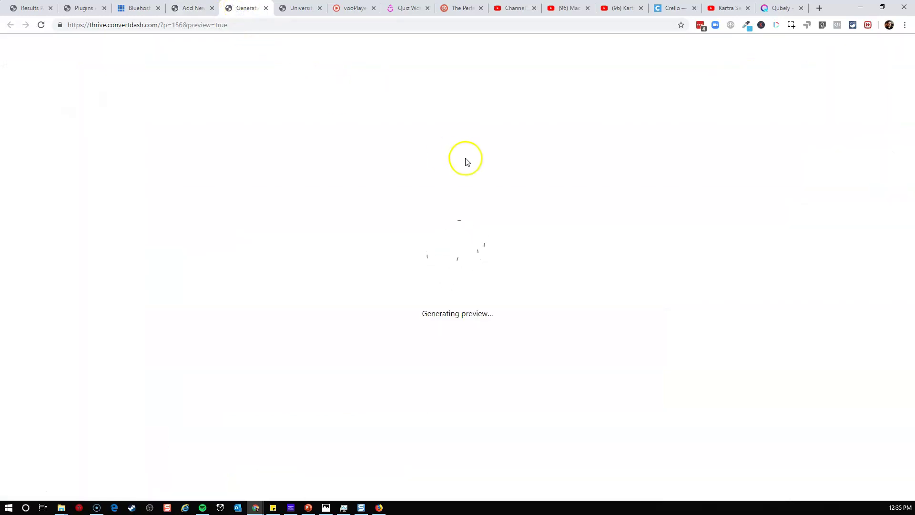
# Scroll the preview past Our Crew to the Orlando map and its three buttons.
pyautogui.scroll(-2, 368, 238)
pyautogui.scroll(-15, 368, 238)
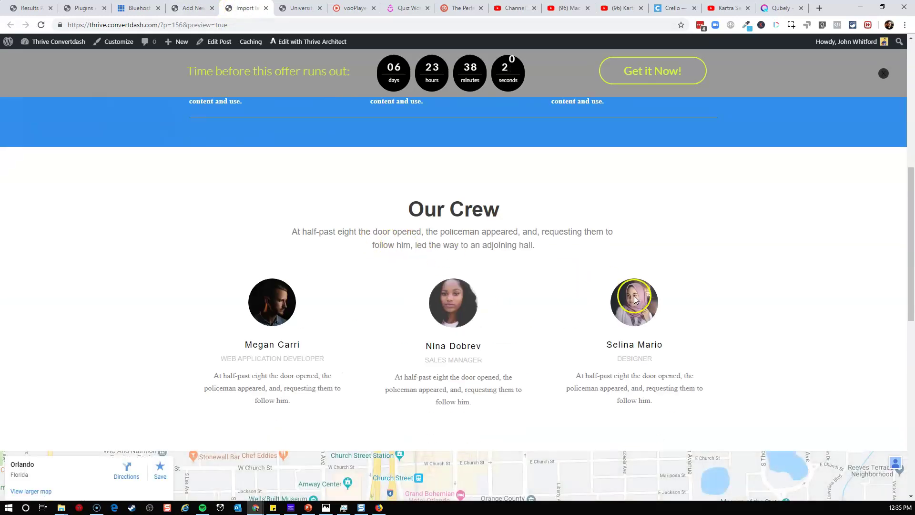
pyautogui.scroll(1, 619, 338)
pyautogui.scroll(2, 551, 304)
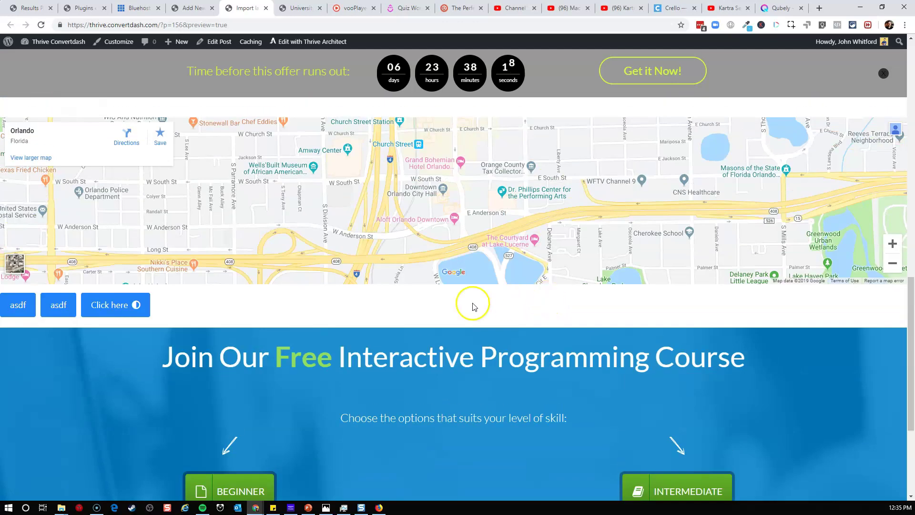